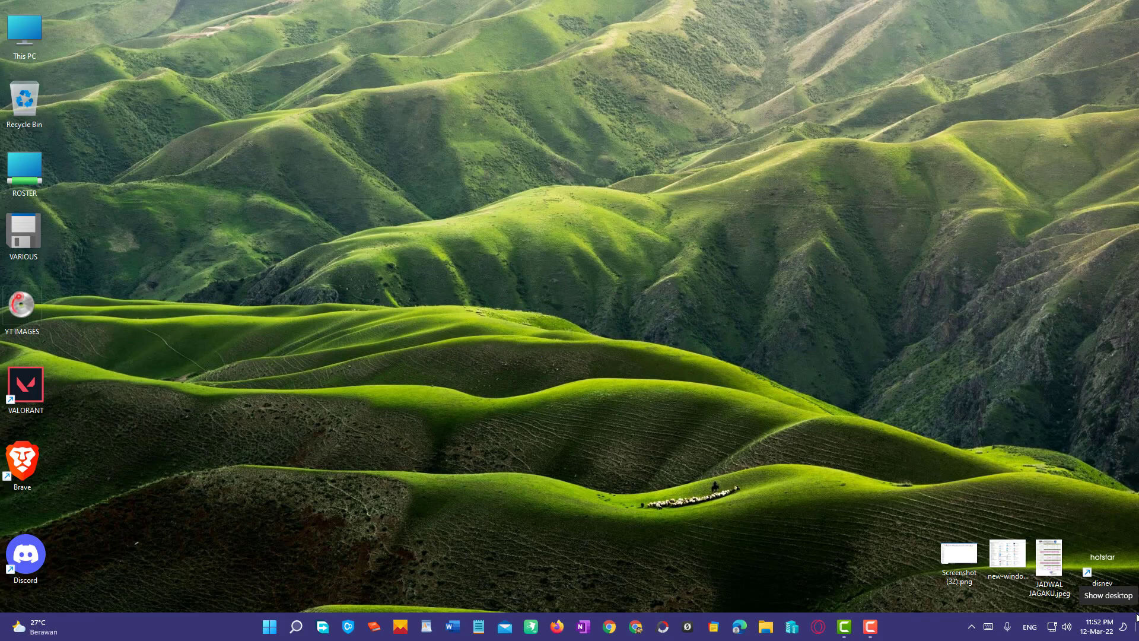
Step: Open Screenshot (32).png from the desktop and view it full screen
{"action": "double_click", "coordinate": [959, 554]}
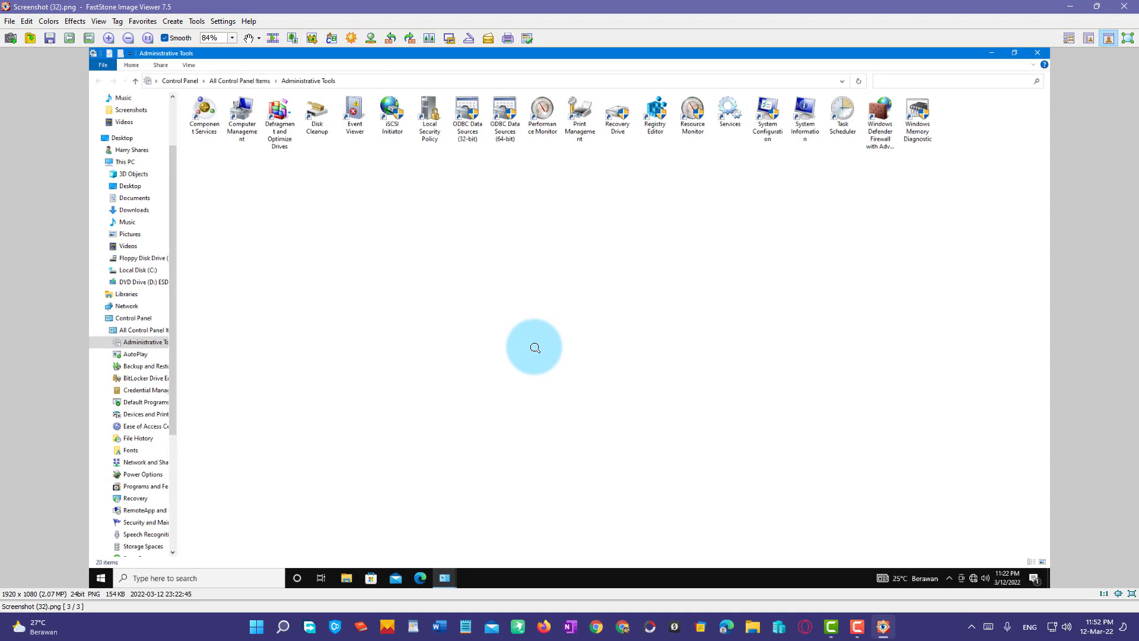
{"action": "left_click", "coordinate": [1128, 38]}
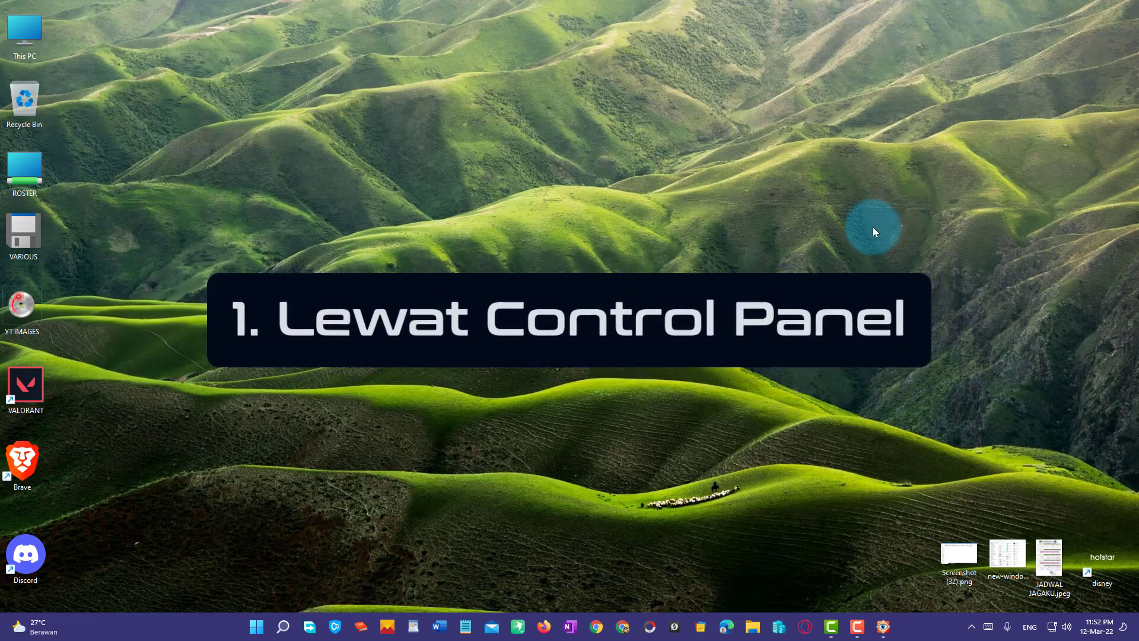
Step: Open Control Panel from the Start menu and switch its view to Category
{"action": "left_click", "coordinate": [256, 626]}
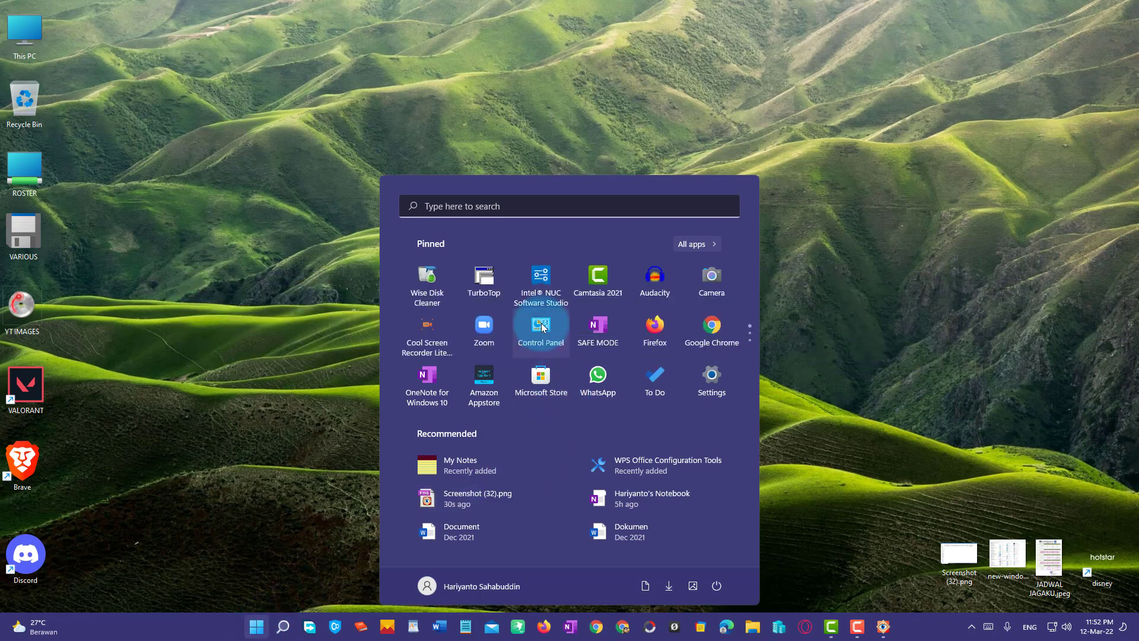
{"action": "left_click", "coordinate": [542, 327]}
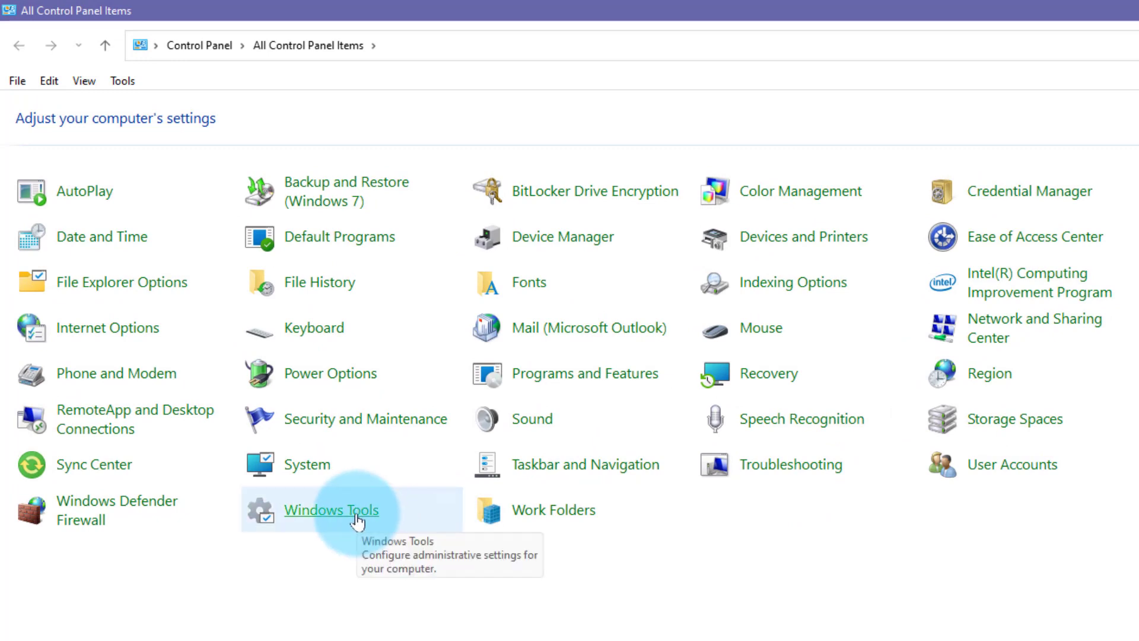
{"action": "left_click", "coordinate": [1074, 81]}
{"action": "left_click", "coordinate": [1066, 97]}
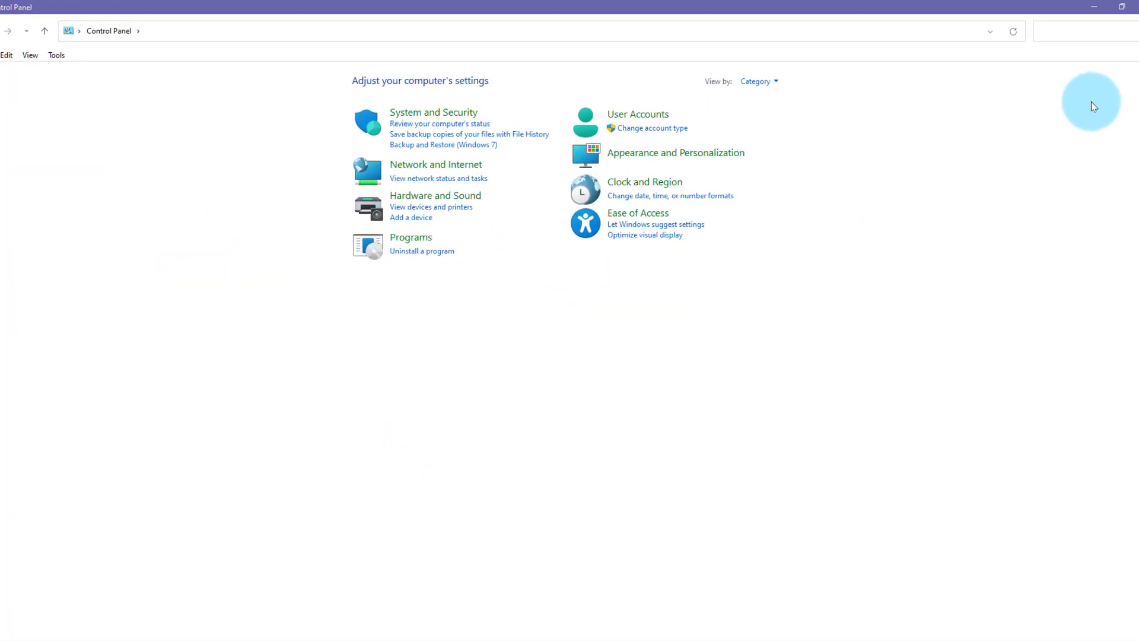
Step: Switch the Control Panel view to Large icons, trying Small icons before returning to Large icons
{"action": "left_click", "coordinate": [864, 126]}
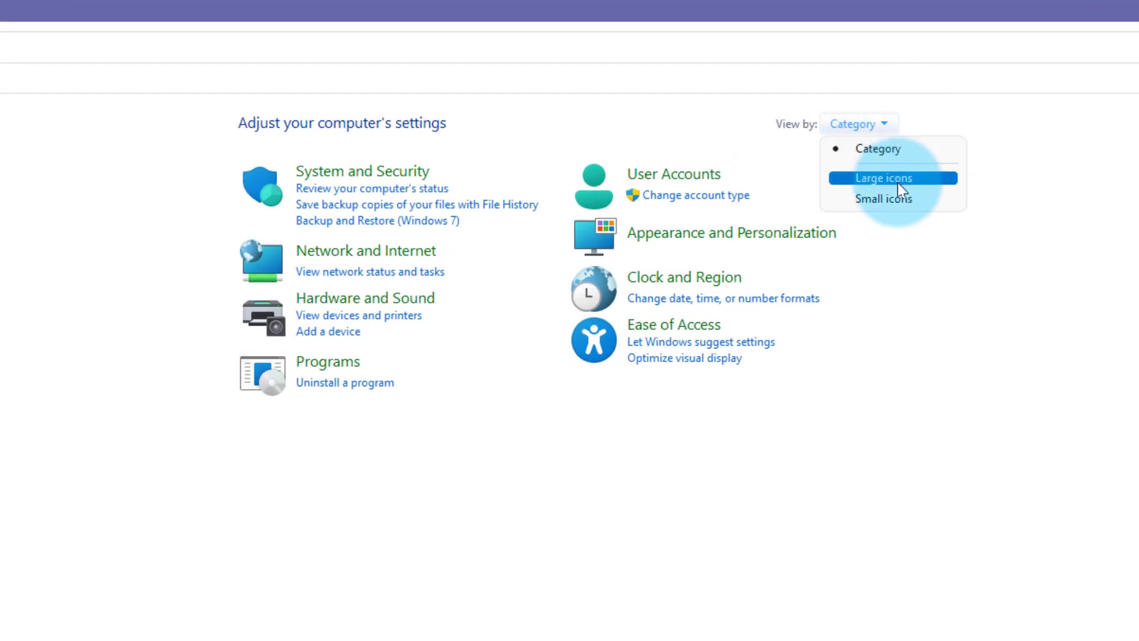
{"action": "left_click", "coordinate": [946, 178]}
{"action": "left_click", "coordinate": [1095, 99]}
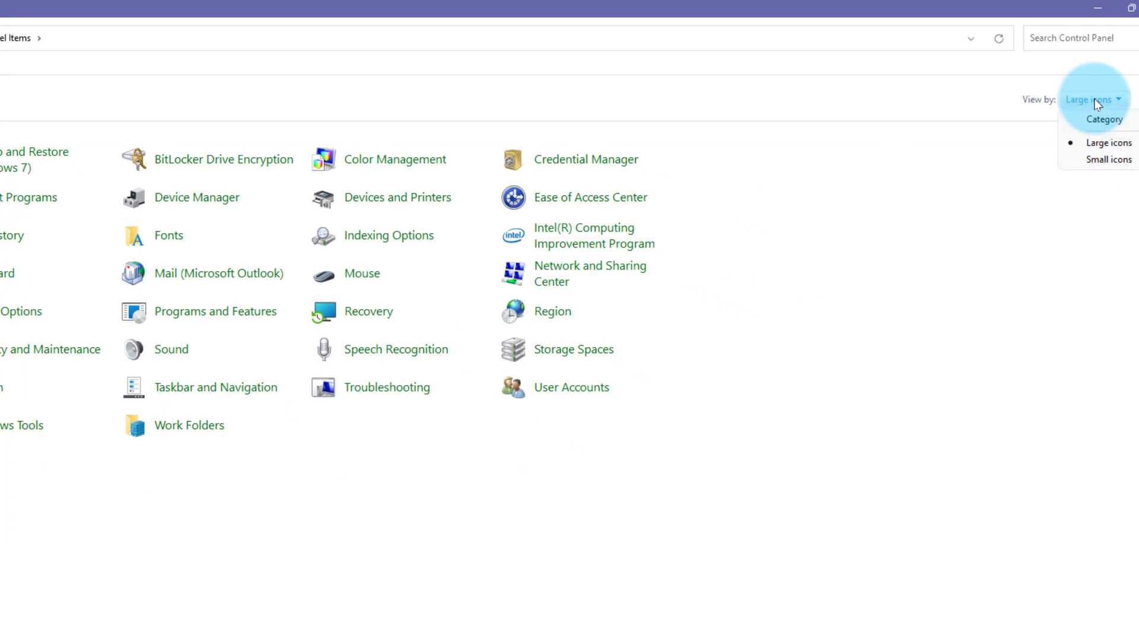
{"action": "left_click", "coordinate": [1108, 160]}
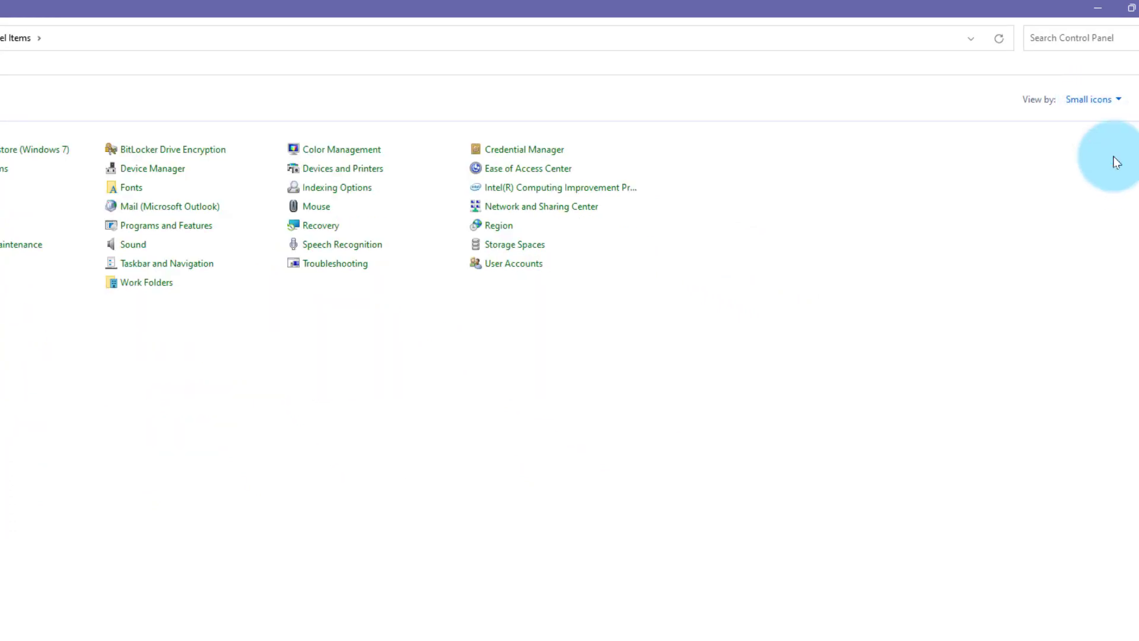
{"action": "left_click", "coordinate": [1096, 101]}
{"action": "left_click", "coordinate": [1111, 143]}
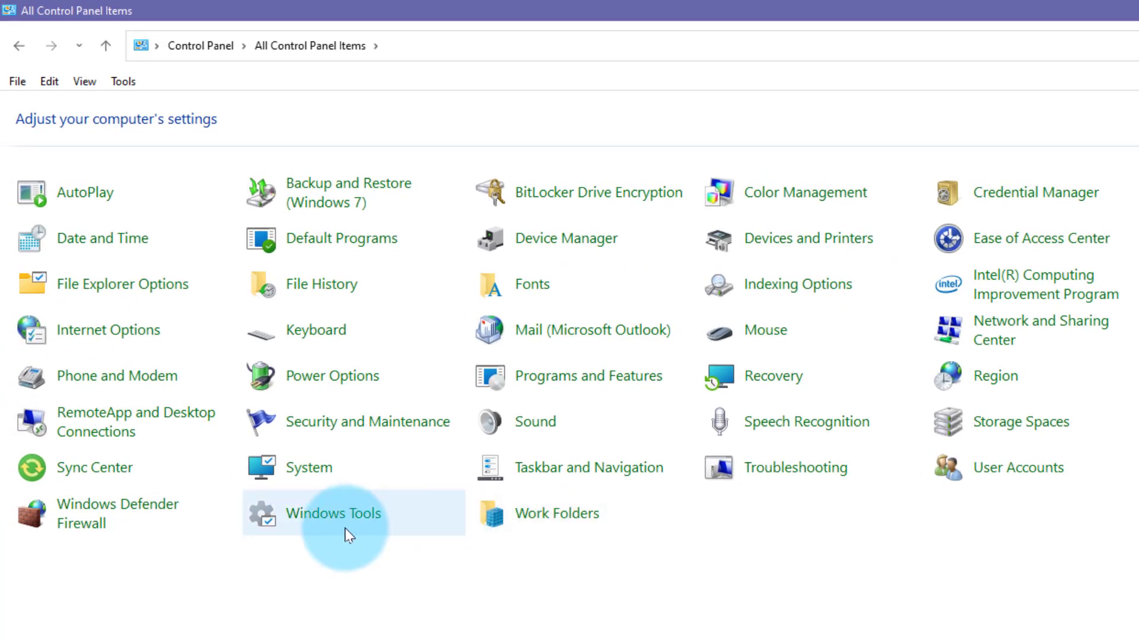
Step: Open Windows Tools from Control Panel and close the All Control Panel Items window
{"action": "left_click", "coordinate": [347, 526]}
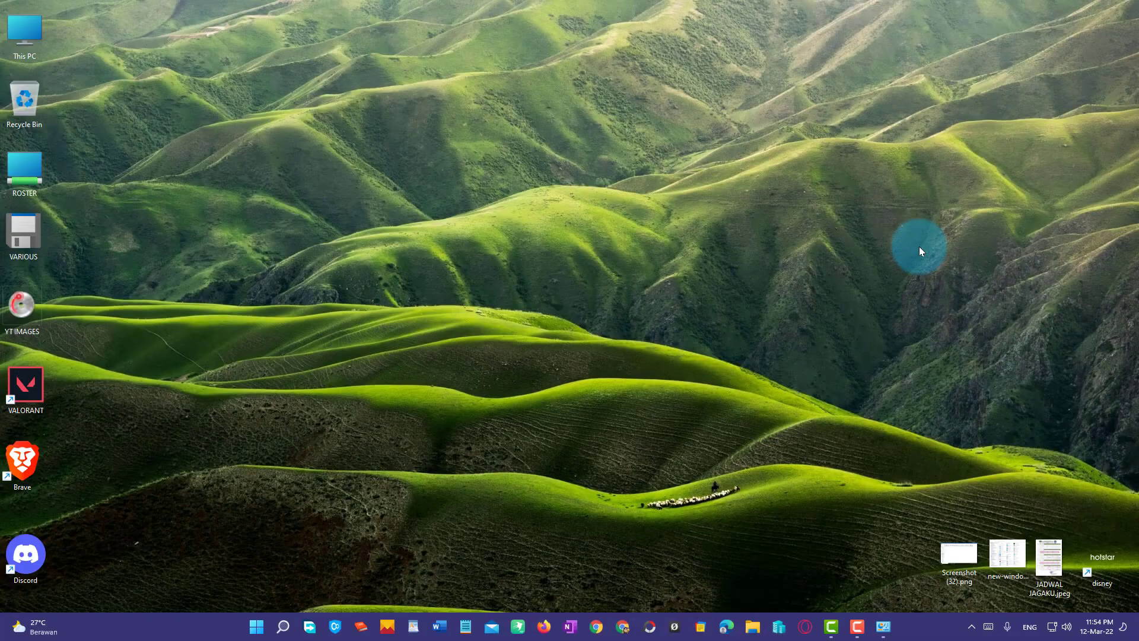
{"action": "mouse_move", "coordinate": [883, 627]}
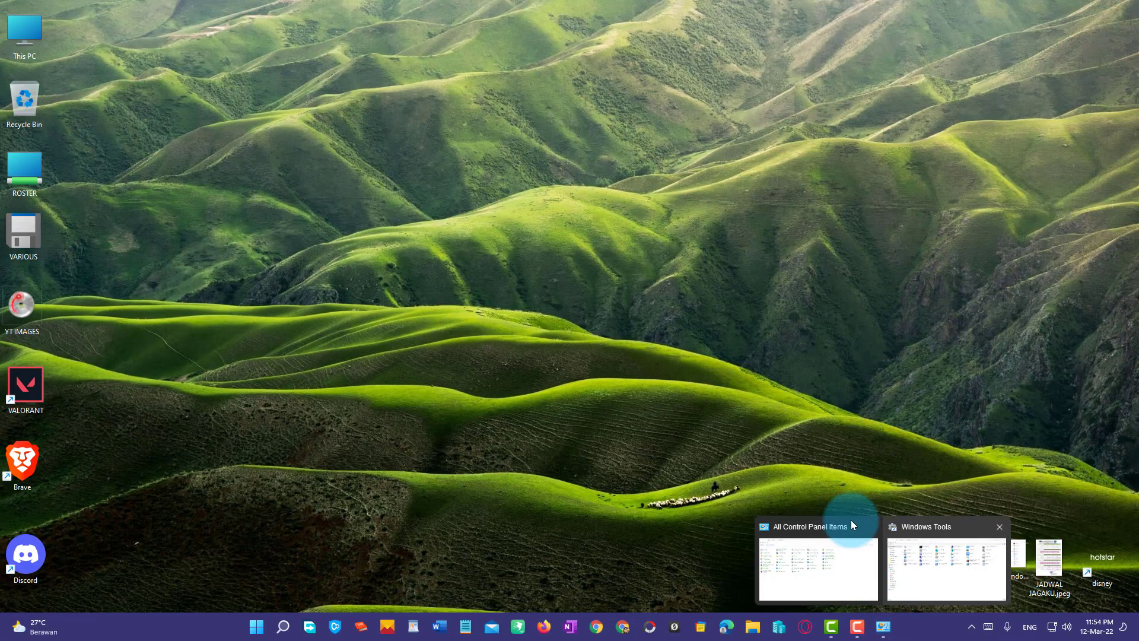
{"action": "left_click", "coordinate": [871, 520]}
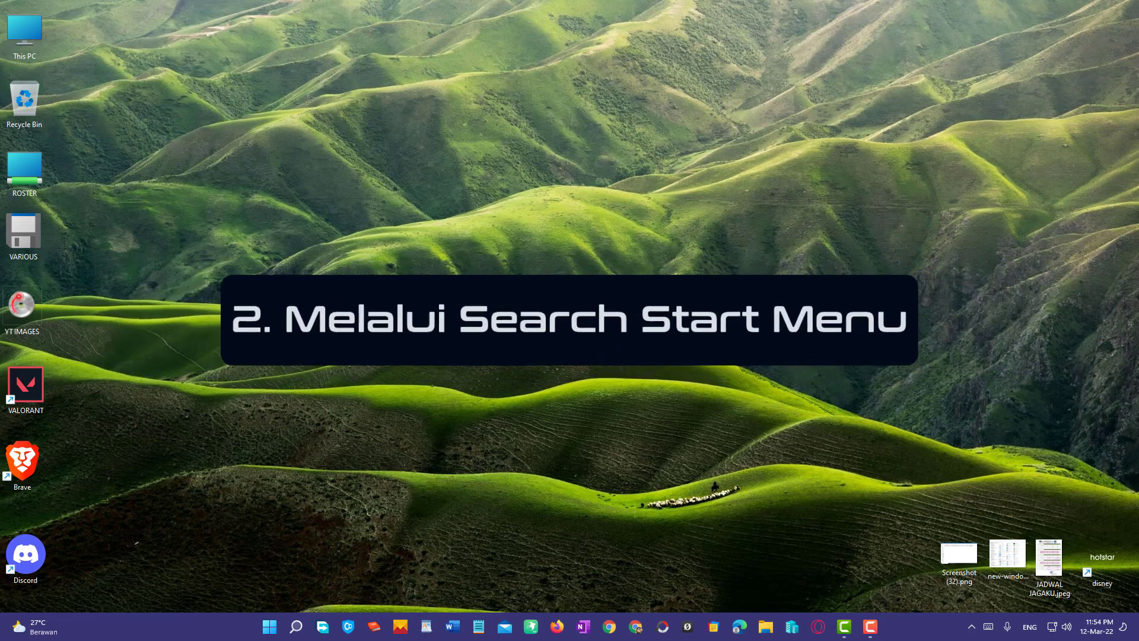
Step: Search Windows for "windows tools", open the Windows Tools app and maximize its window
{"action": "left_click", "coordinate": [296, 626]}
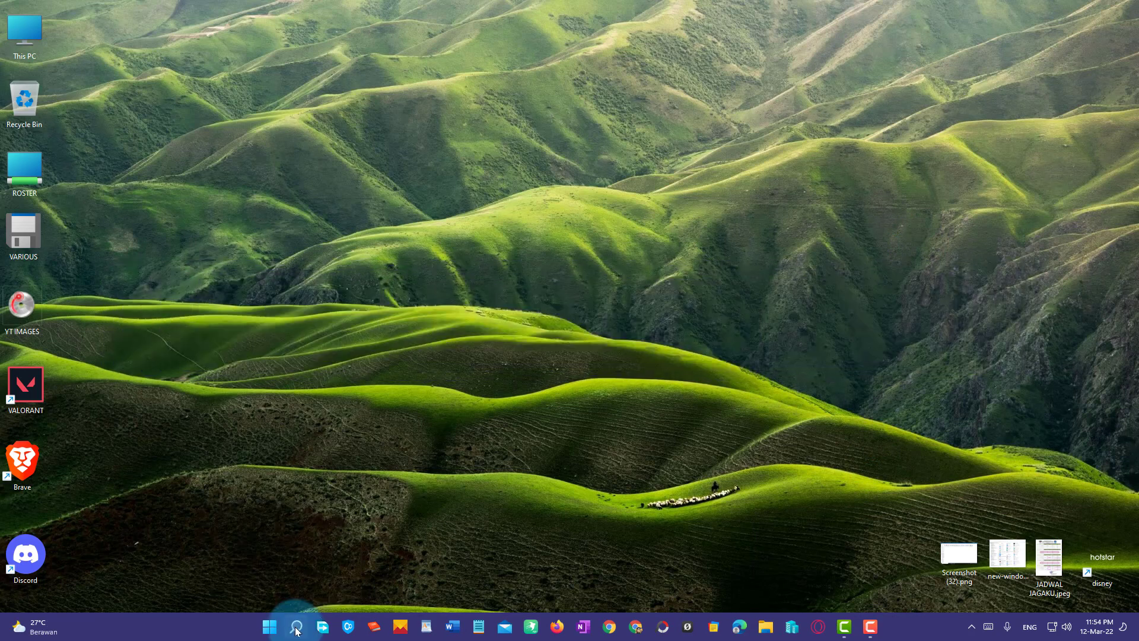
{"action": "left_click", "coordinate": [296, 626]}
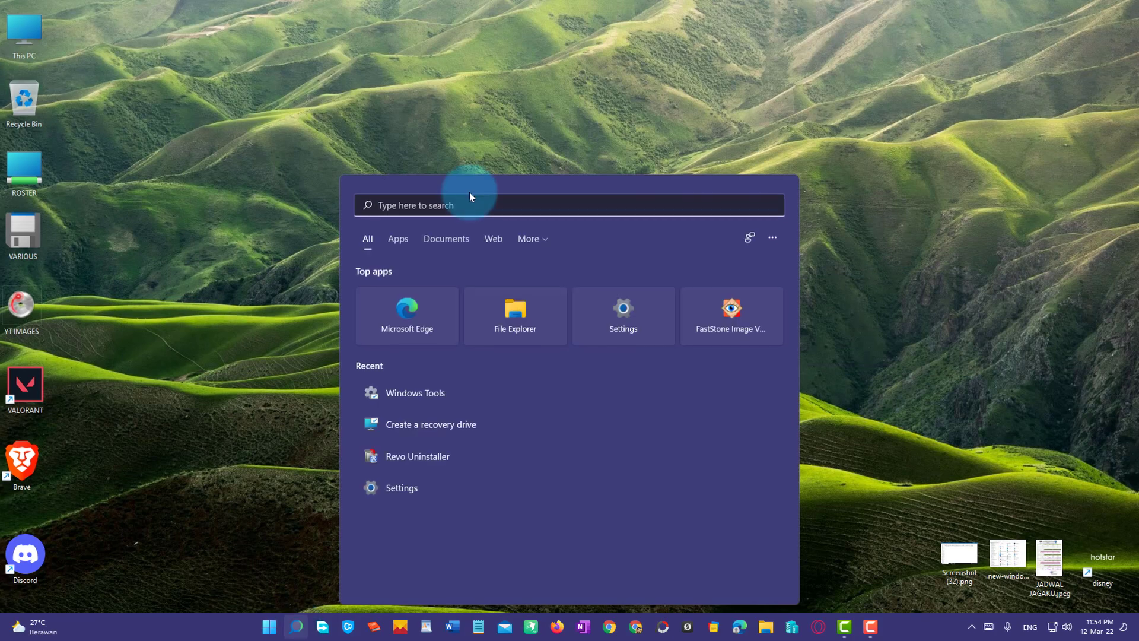
{"action": "type", "text": "windows tools"}
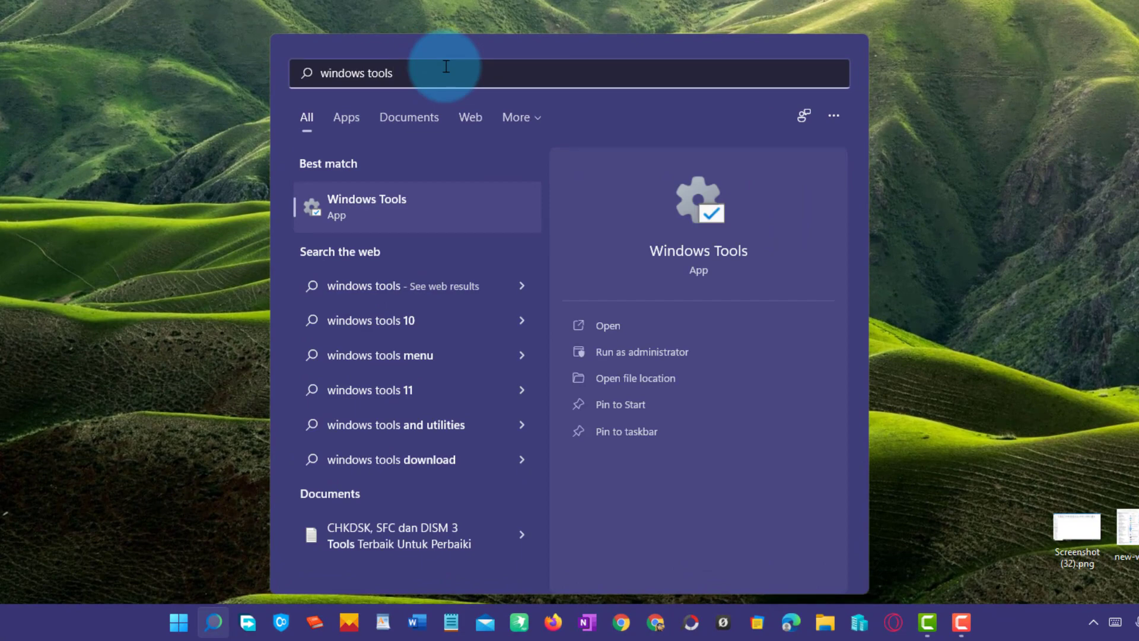
{"action": "left_click", "coordinate": [702, 231]}
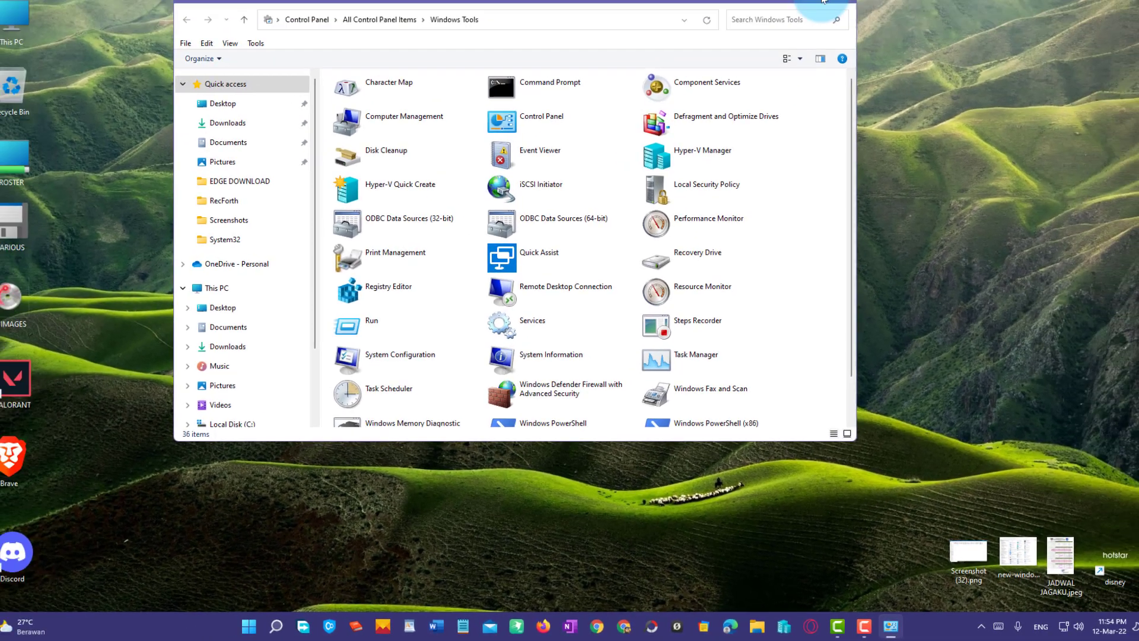
{"action": "left_click", "coordinate": [815, 13]}
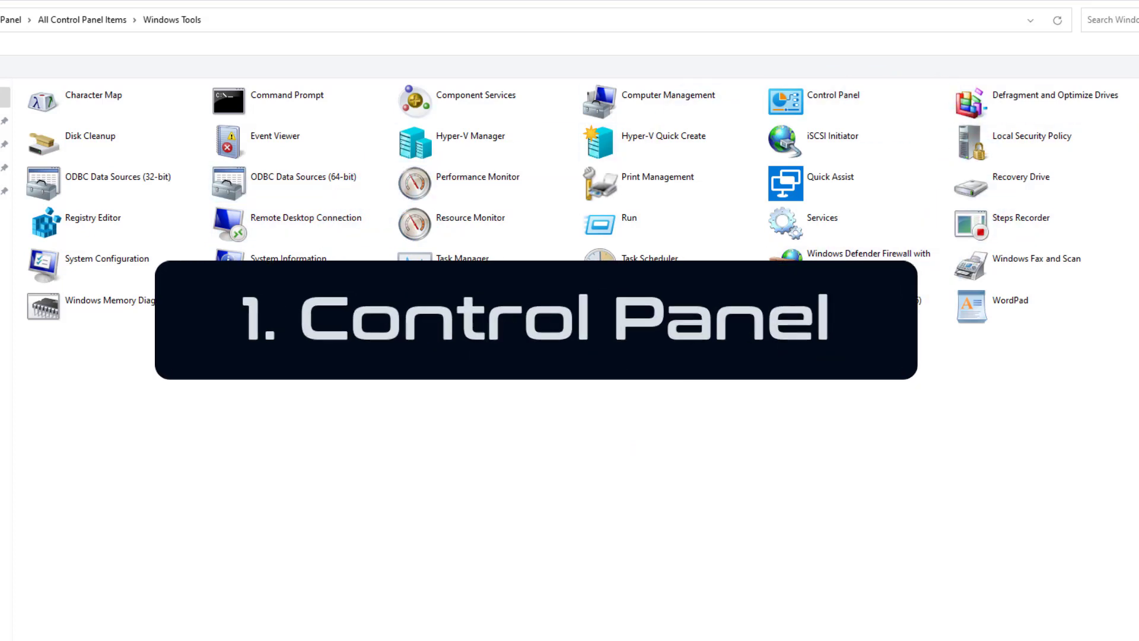
Step: Open Control Panel from Windows Tools to view its items, and close it
{"action": "double_click", "coordinate": [818, 102]}
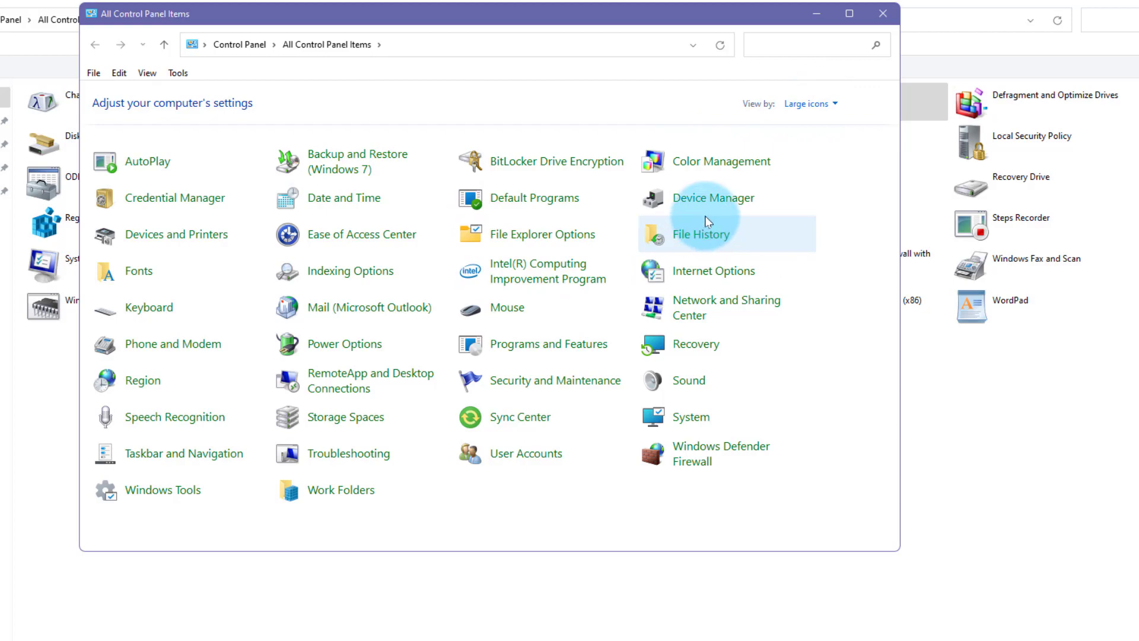
{"action": "left_click", "coordinate": [883, 18]}
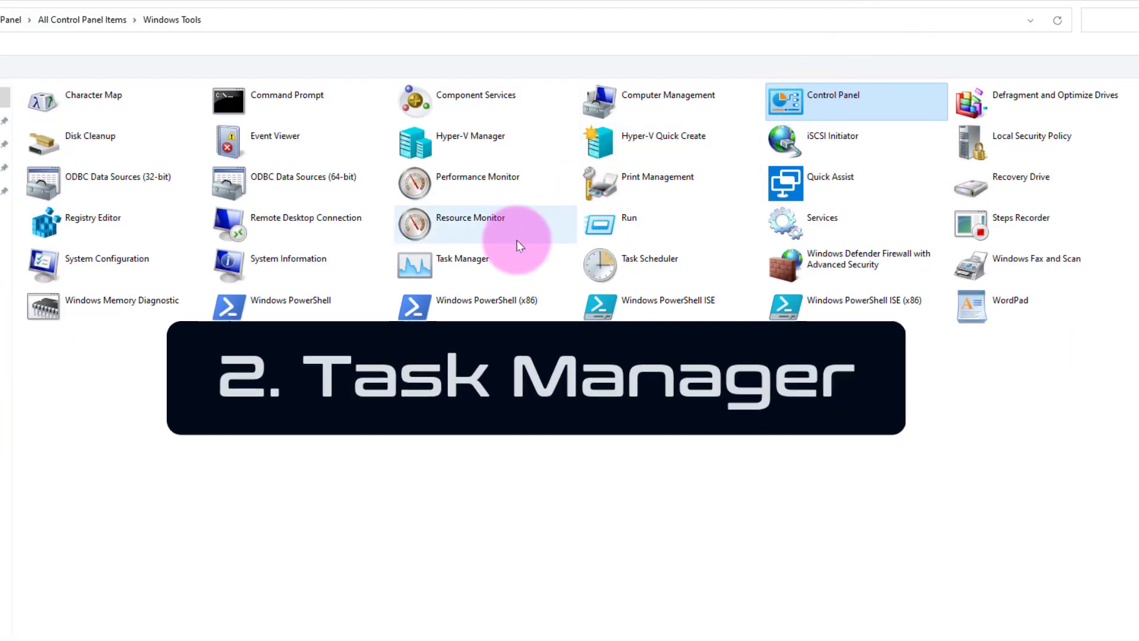
Step: Open Task Manager from Windows Tools and close it, and open WordPad
{"action": "double_click", "coordinate": [483, 262]}
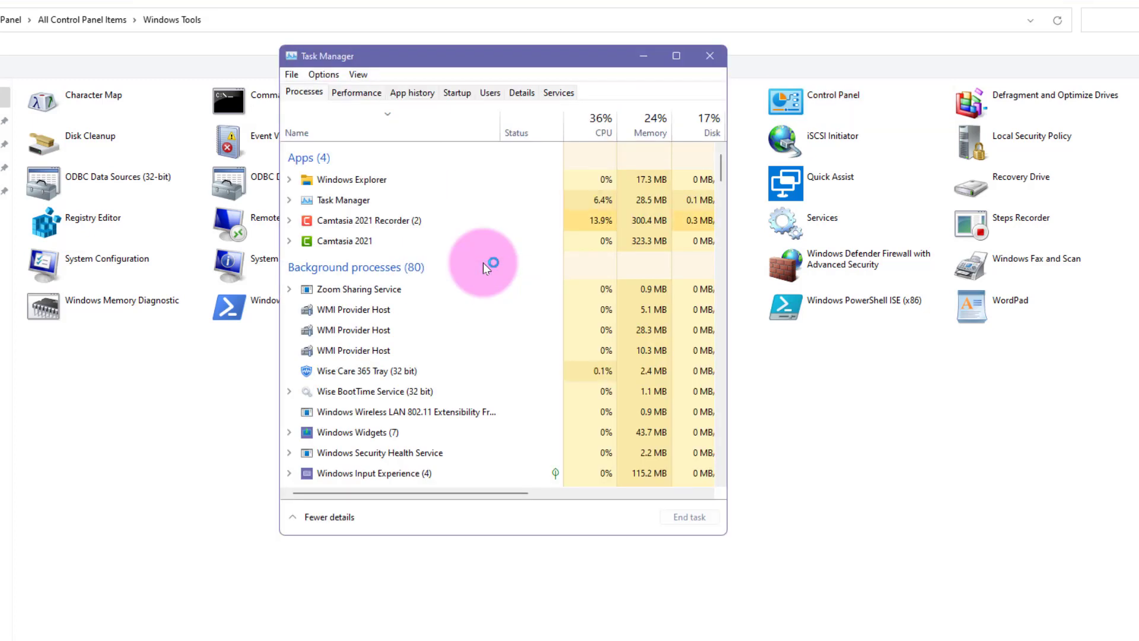
{"action": "left_click", "coordinate": [714, 52]}
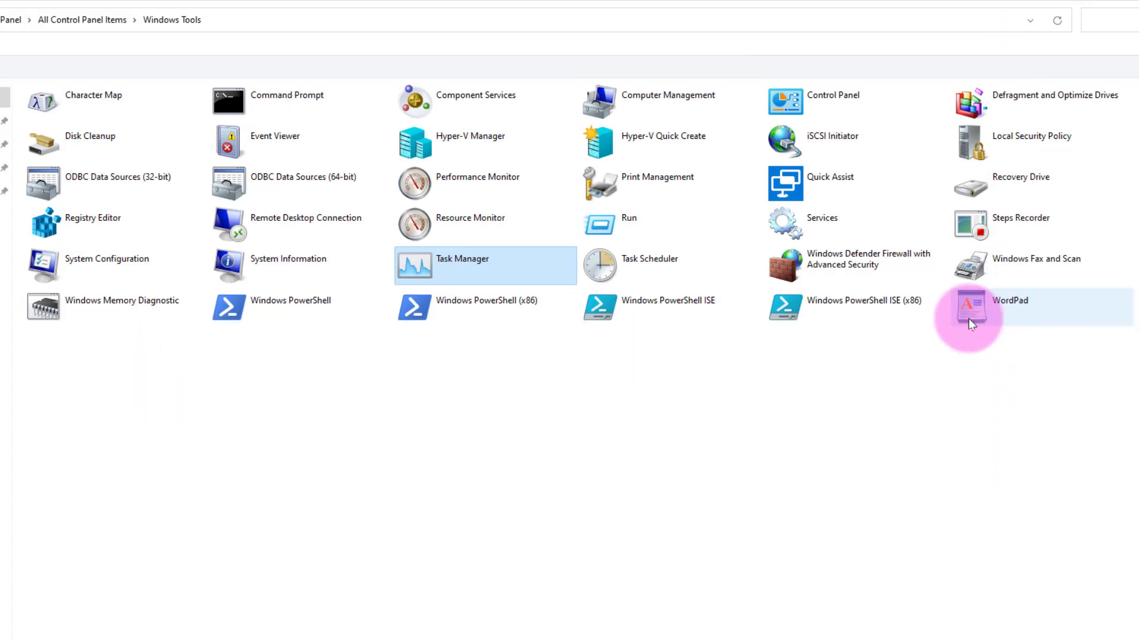
{"action": "double_click", "coordinate": [970, 315]}
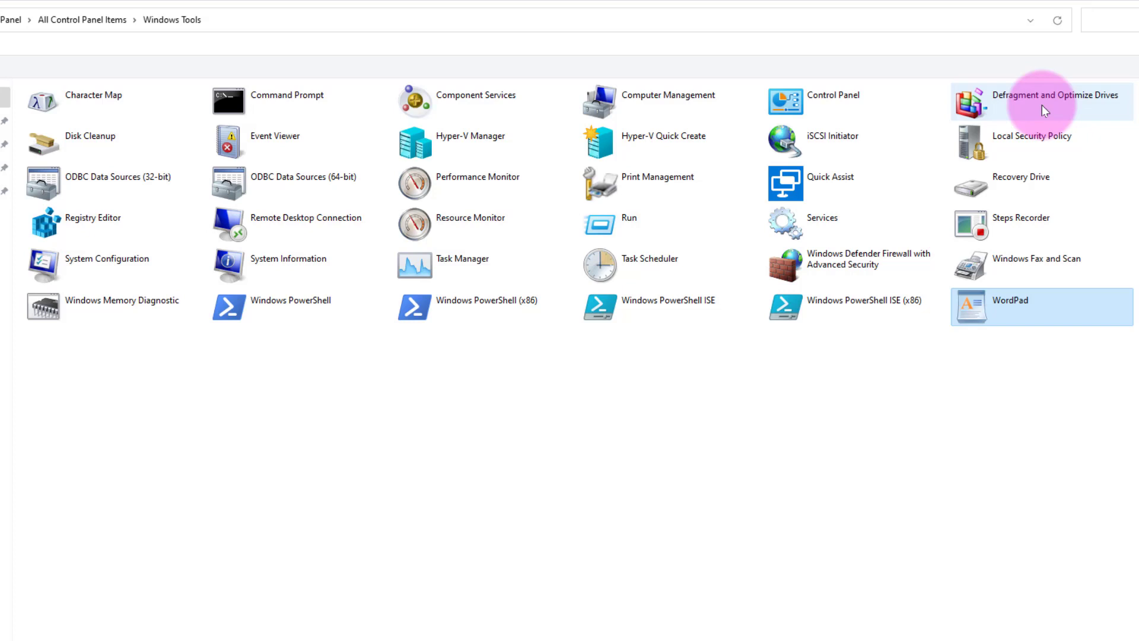
Step: Open Defragment and Optimize Drives, look at the optimization schedule settings and cancel them
{"action": "double_click", "coordinate": [1042, 105]}
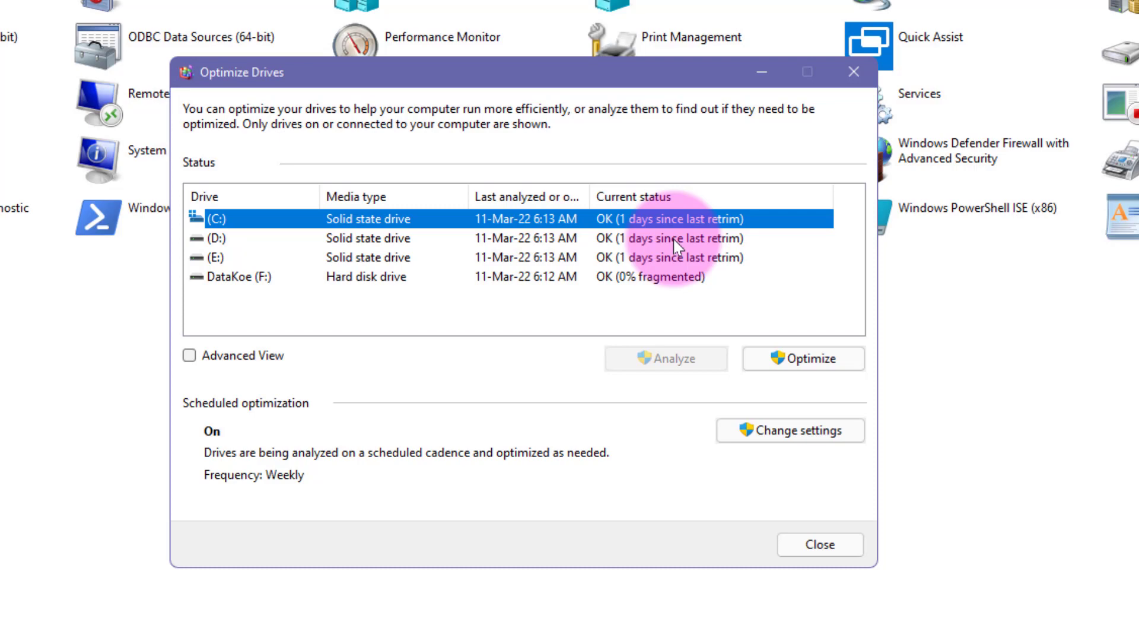
{"action": "left_click", "coordinate": [794, 436]}
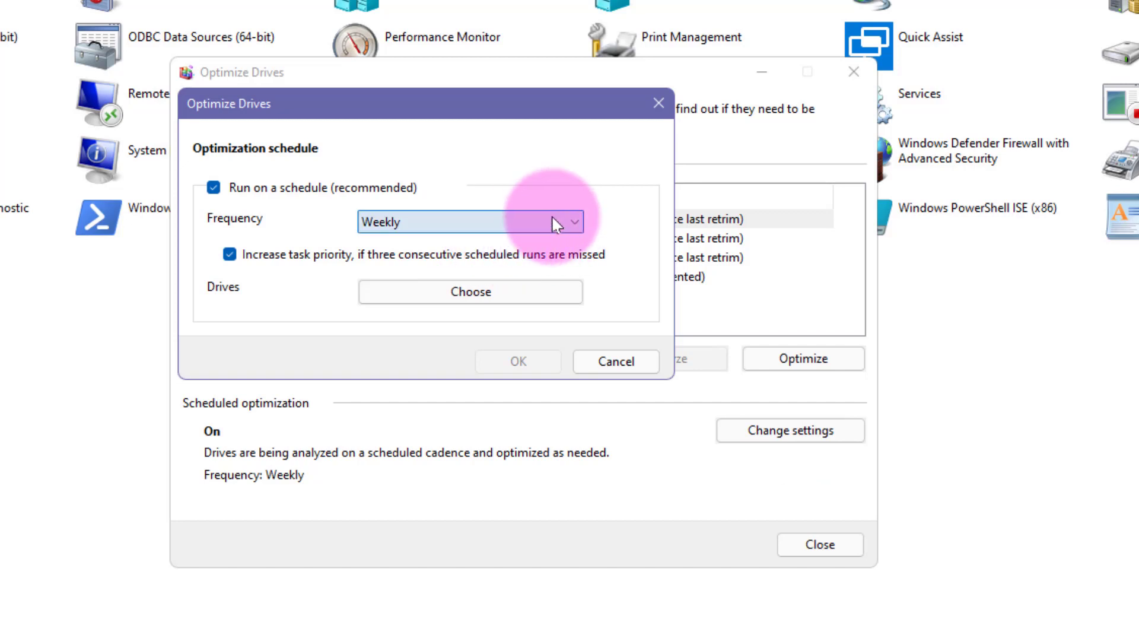
{"action": "left_click", "coordinate": [635, 367]}
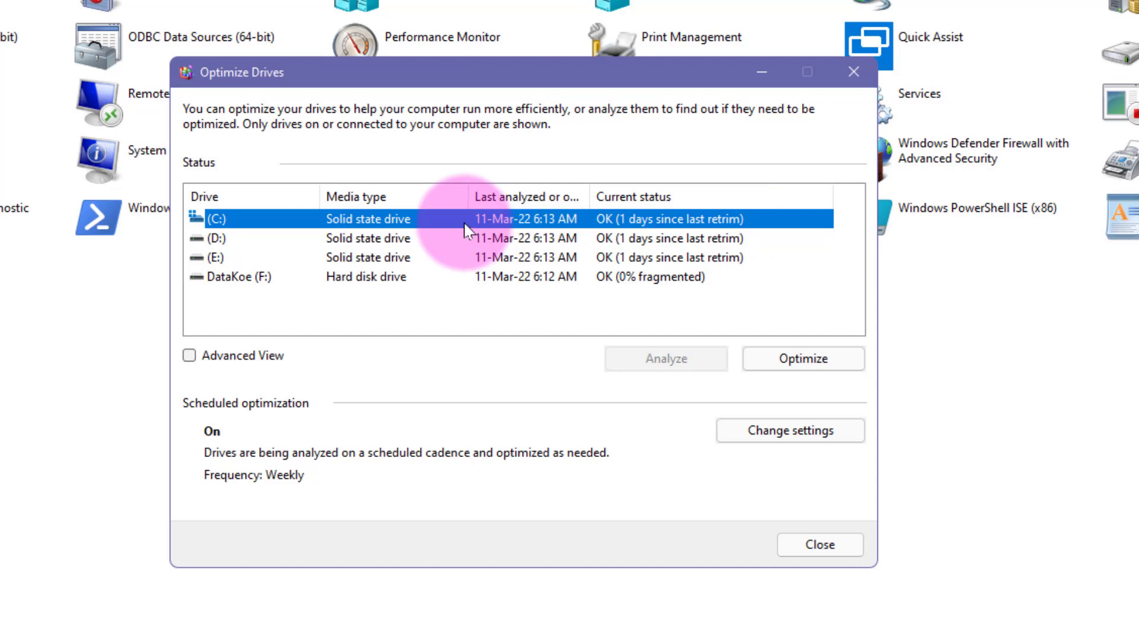
Step: Examine the media type and current status of drives C:, D:, E: and DataKoe (F:) in Optimize Drives
{"action": "left_click", "coordinate": [266, 239]}
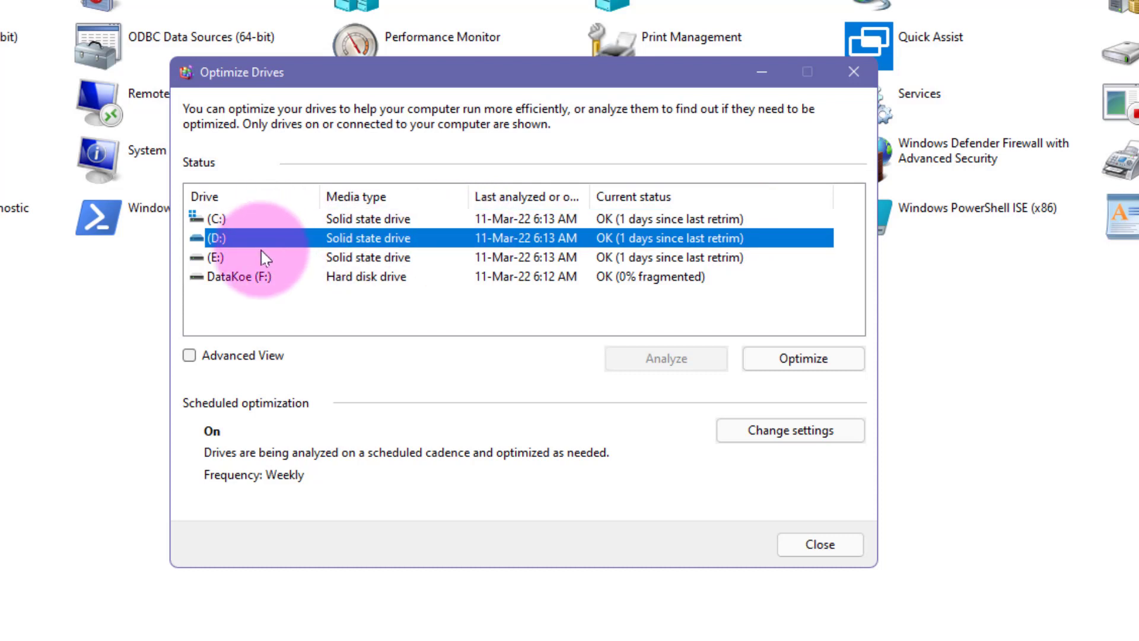
{"action": "left_click", "coordinate": [261, 255]}
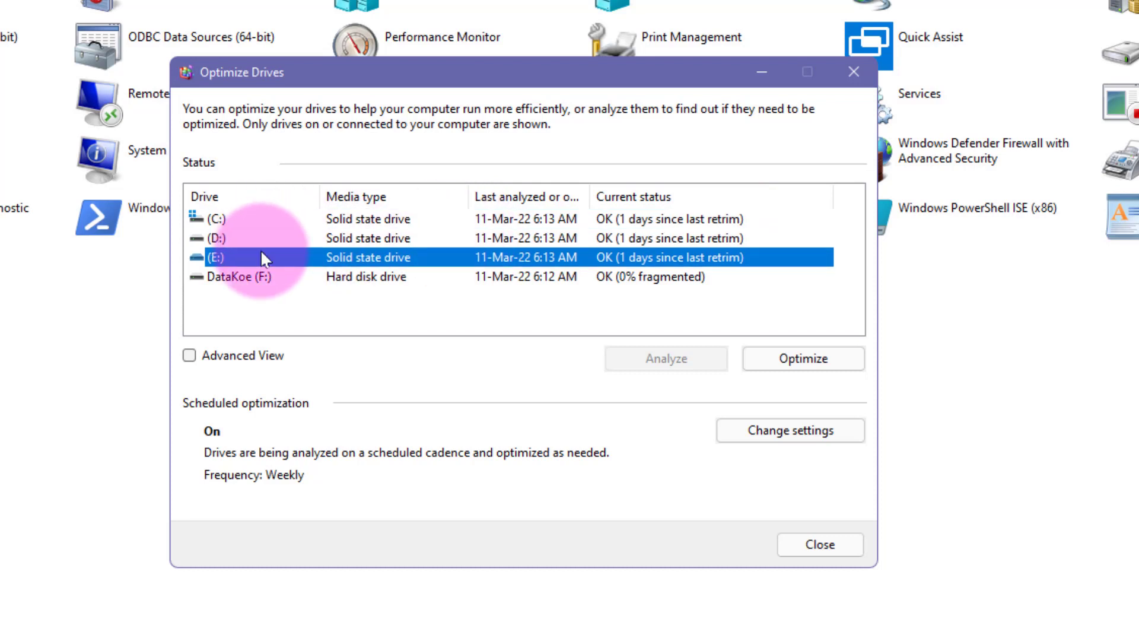
{"action": "left_click", "coordinate": [262, 278]}
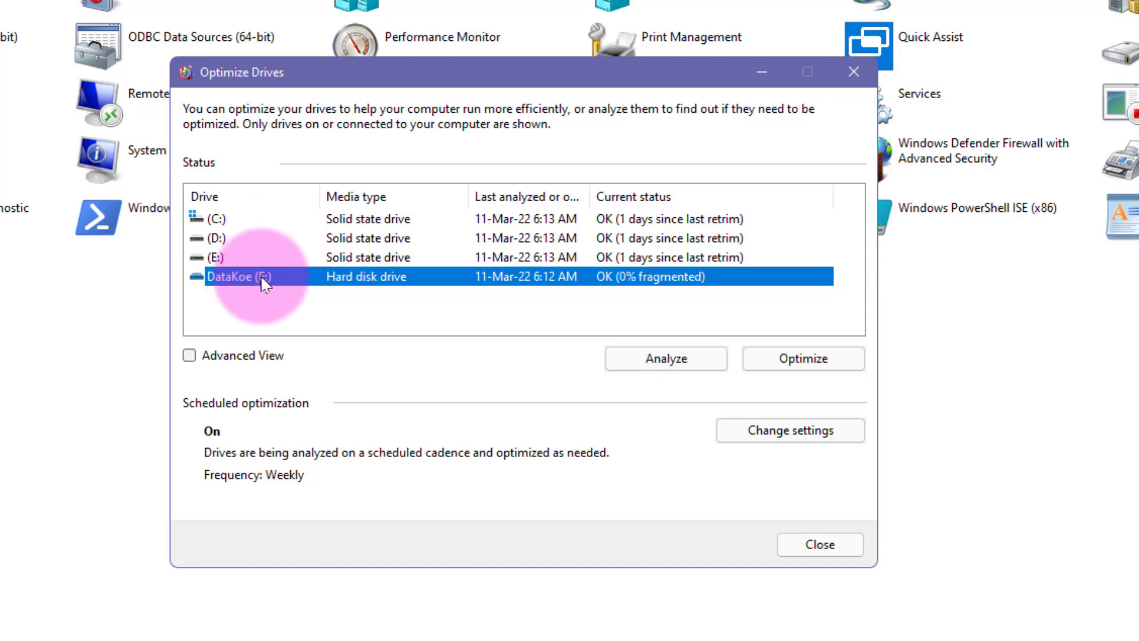
{"action": "left_click", "coordinate": [719, 219]}
{"action": "left_click", "coordinate": [722, 238]}
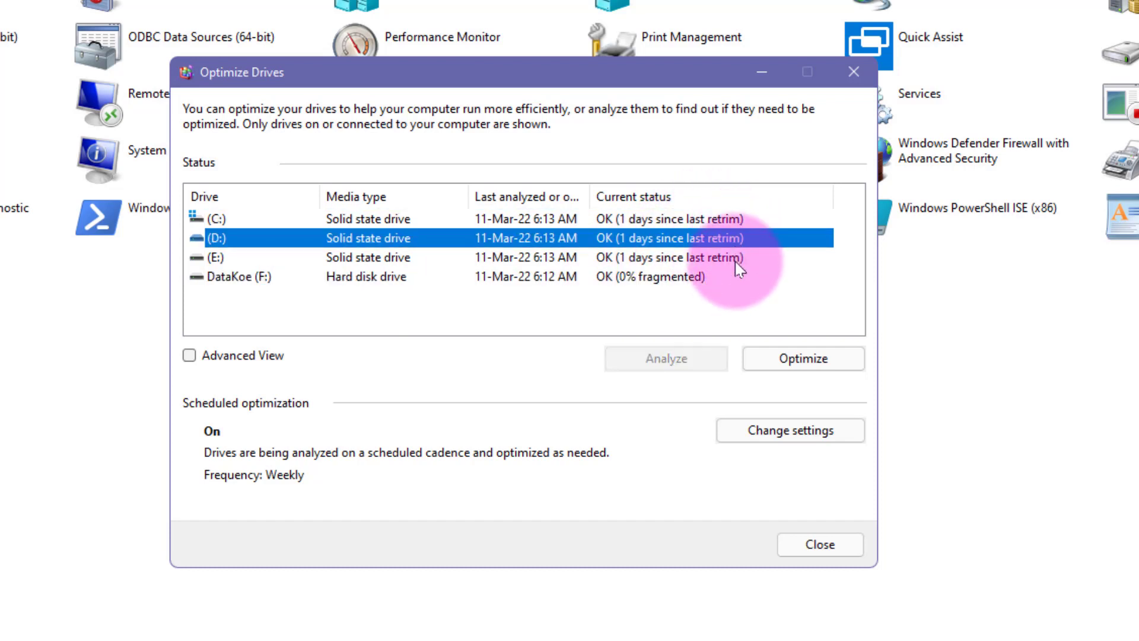
{"action": "left_click", "coordinate": [736, 260]}
{"action": "left_click", "coordinate": [720, 278]}
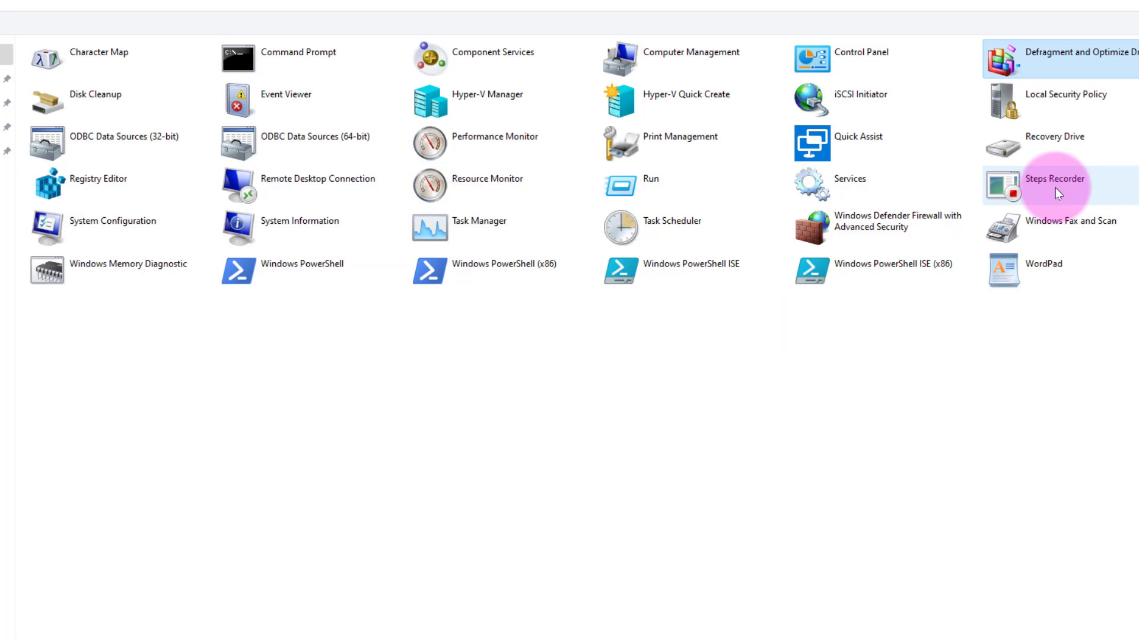
Step: Use Steps Recorder to record minimizing the Windows Tools window and opening and closing This PC
{"action": "double_click", "coordinate": [1055, 187]}
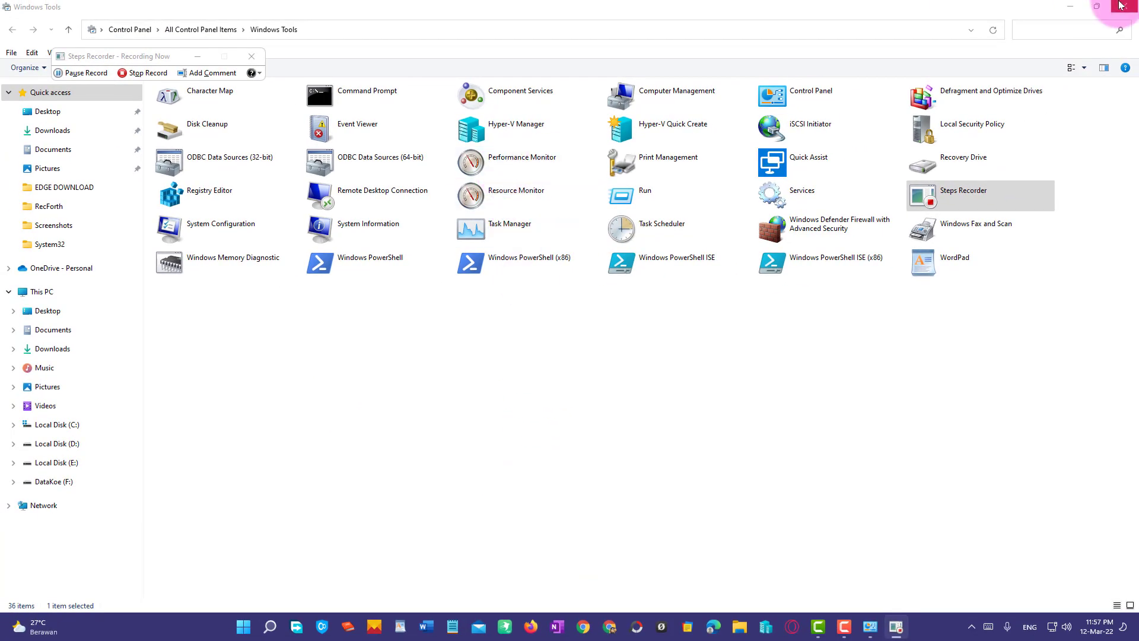
{"action": "left_click", "coordinate": [1072, 10]}
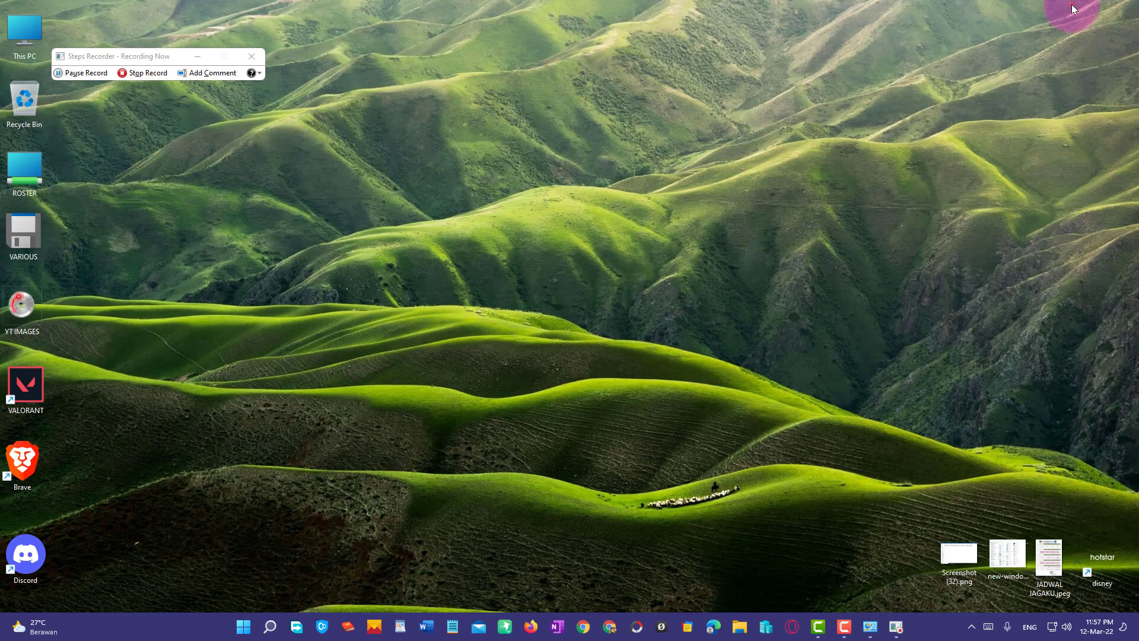
{"action": "double_click", "coordinate": [33, 36]}
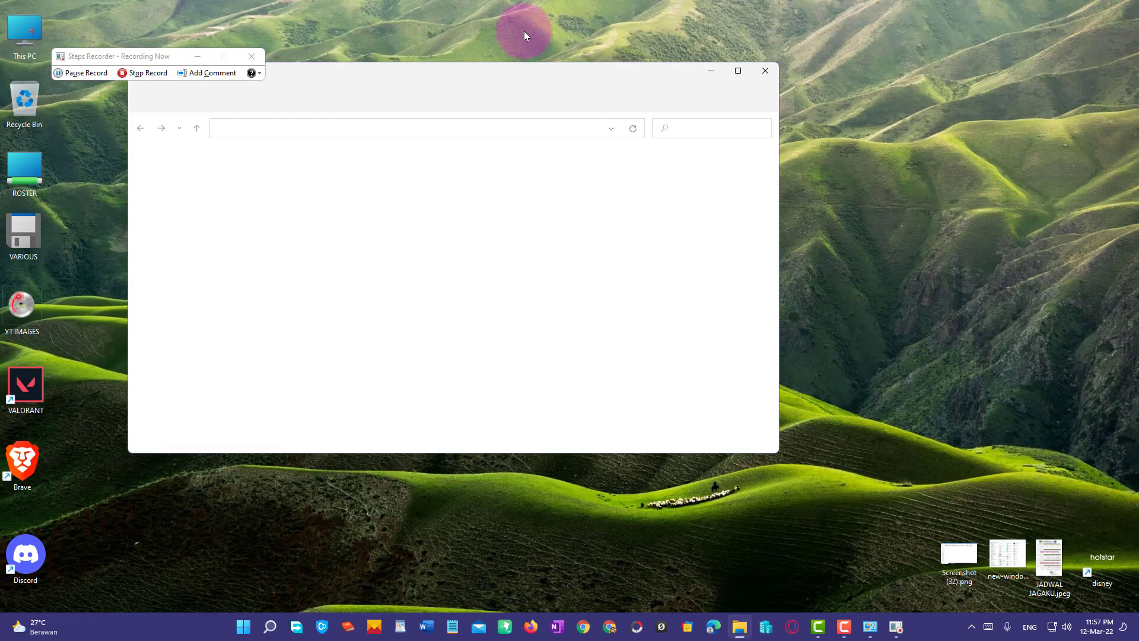
{"action": "left_click", "coordinate": [764, 78]}
Step: Stop the steps recording and maximize the window with the recorded steps
{"action": "left_click", "coordinate": [130, 71]}
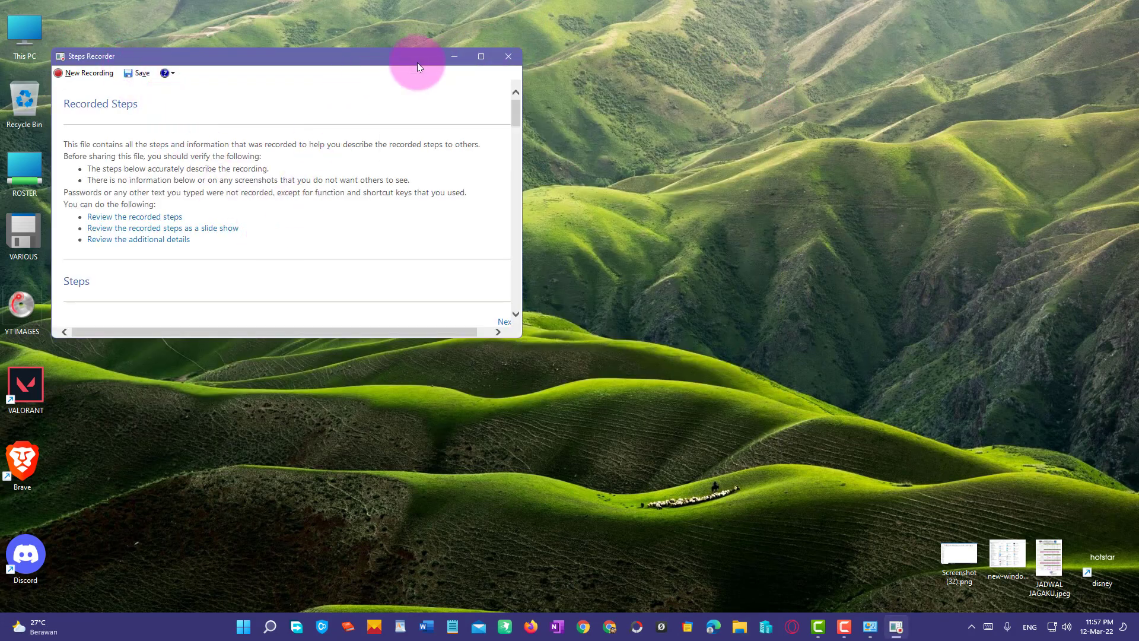
{"action": "left_click", "coordinate": [481, 57]}
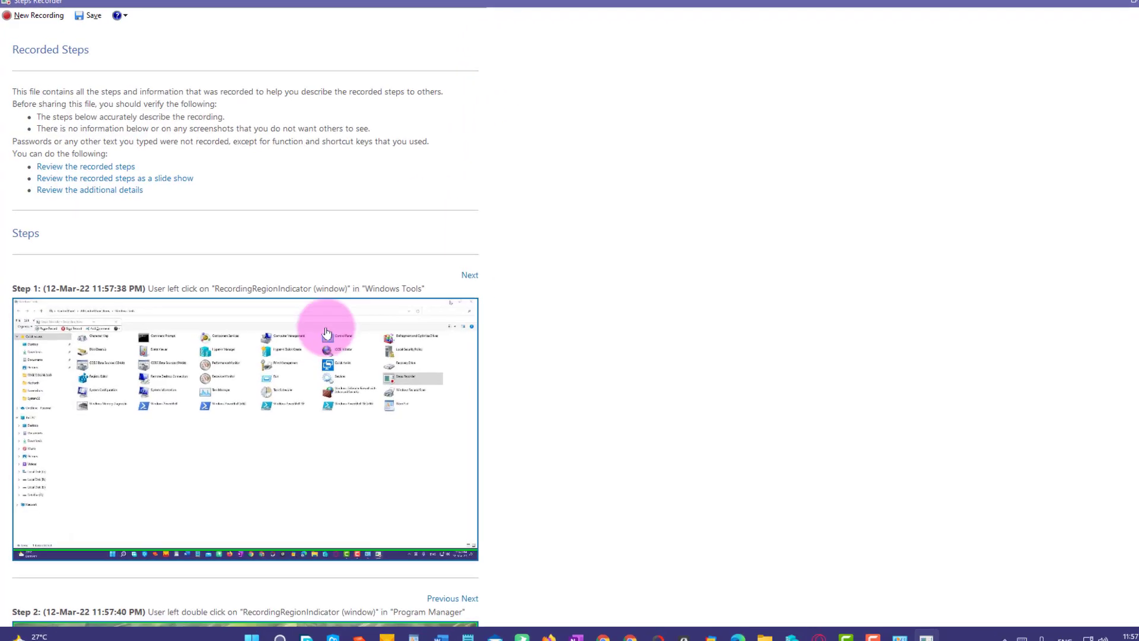
Step: Review the screenshots of the recorded steps and the Additional Details section of the Steps Recorder report
{"action": "scroll", "coordinate": [69, 467], "scroll_direction": "down", "scroll_amount": 7}
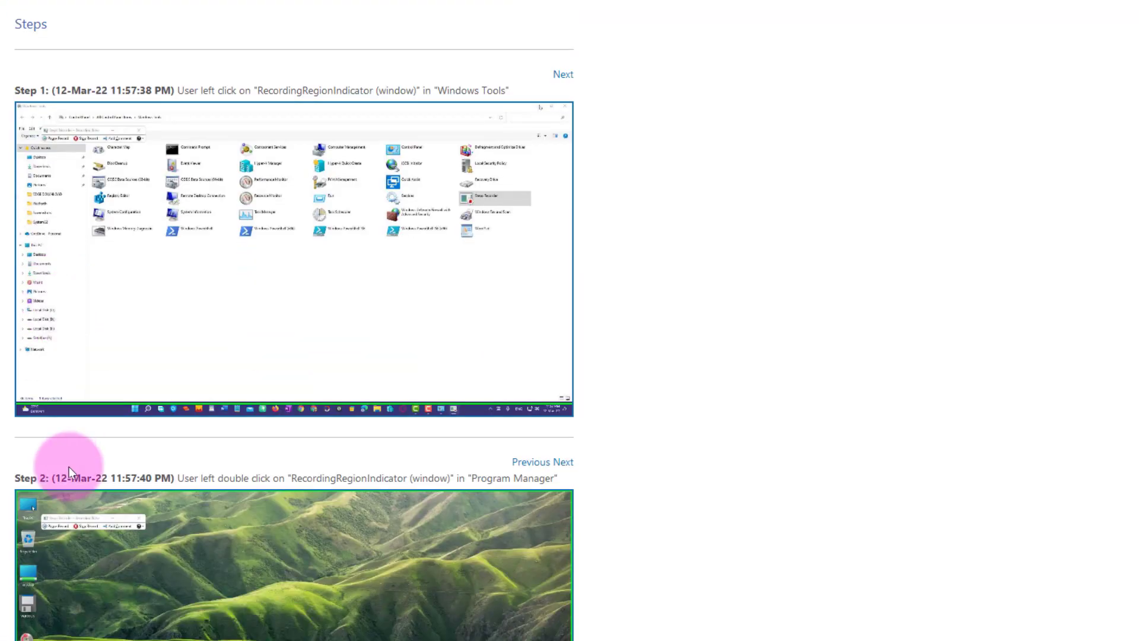
{"action": "scroll", "coordinate": [69, 467], "scroll_direction": "down", "scroll_amount": 15}
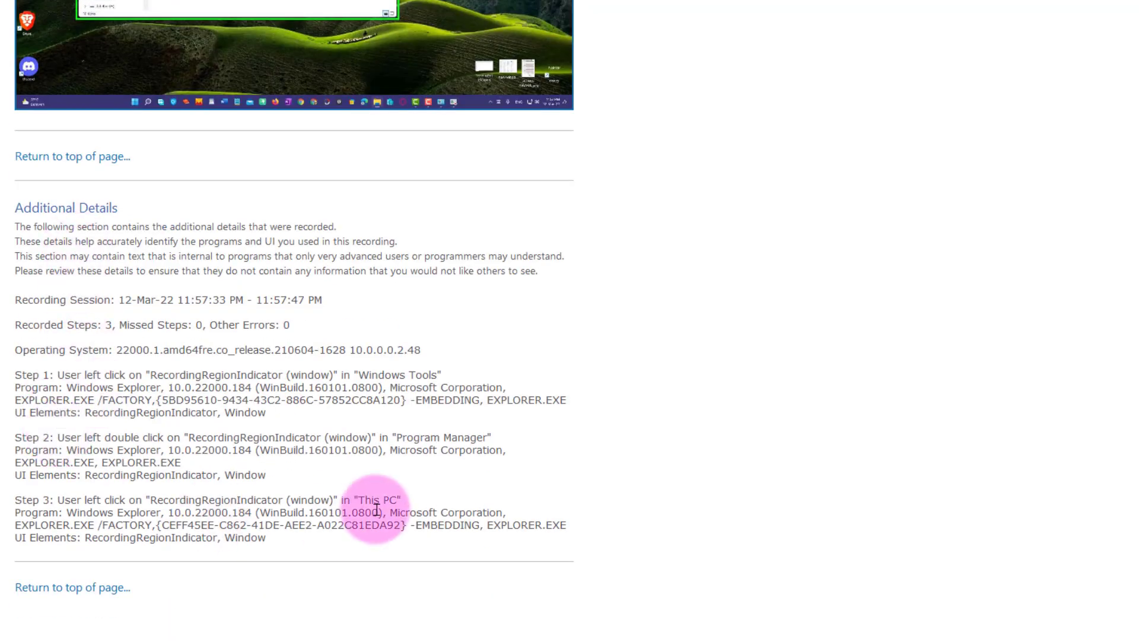
{"action": "scroll", "coordinate": [377, 509], "scroll_direction": "up", "scroll_amount": 20}
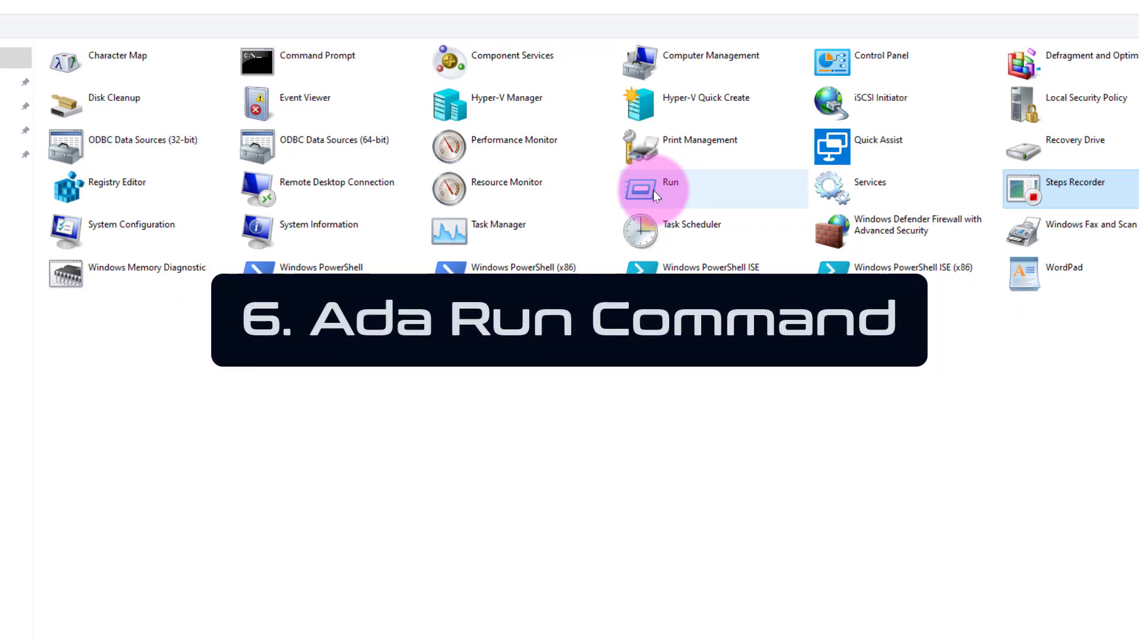
Step: Open Run from Windows Tools, look at Windows search alongside it, and dismiss both
{"action": "double_click", "coordinate": [653, 190]}
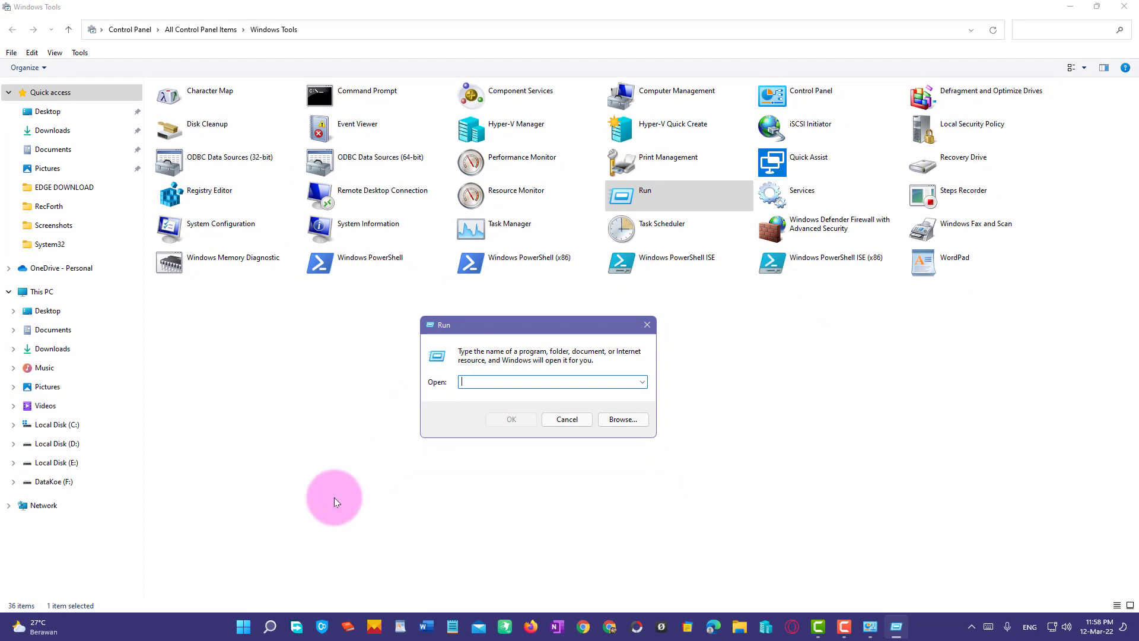
{"action": "left_click", "coordinate": [270, 626]}
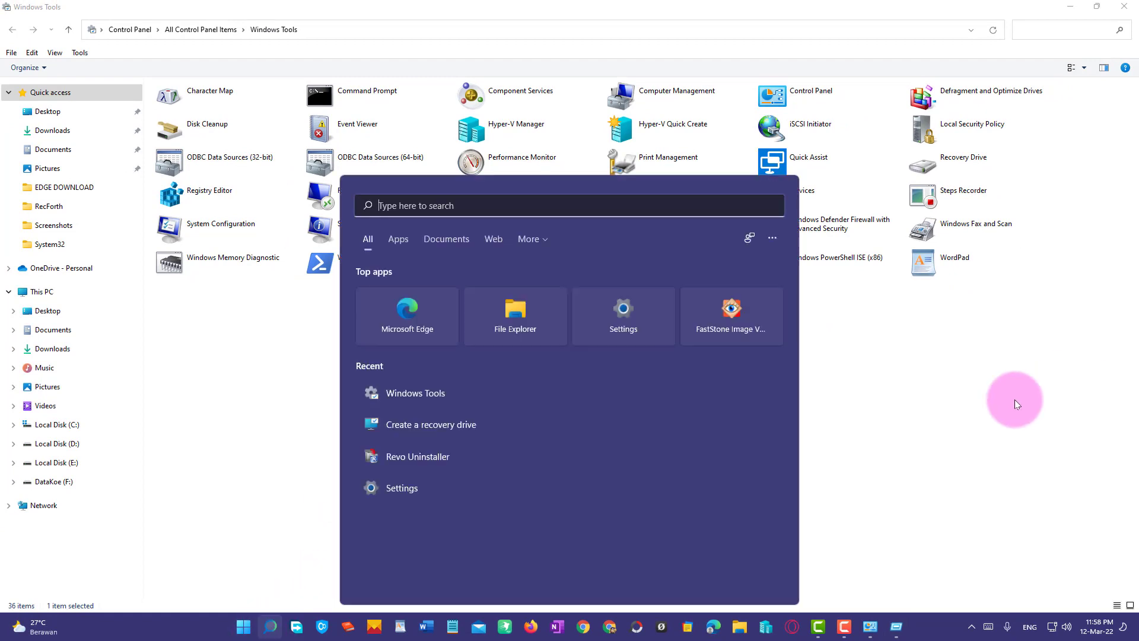
{"action": "left_click", "coordinate": [1014, 400]}
{"action": "left_click", "coordinate": [895, 627]}
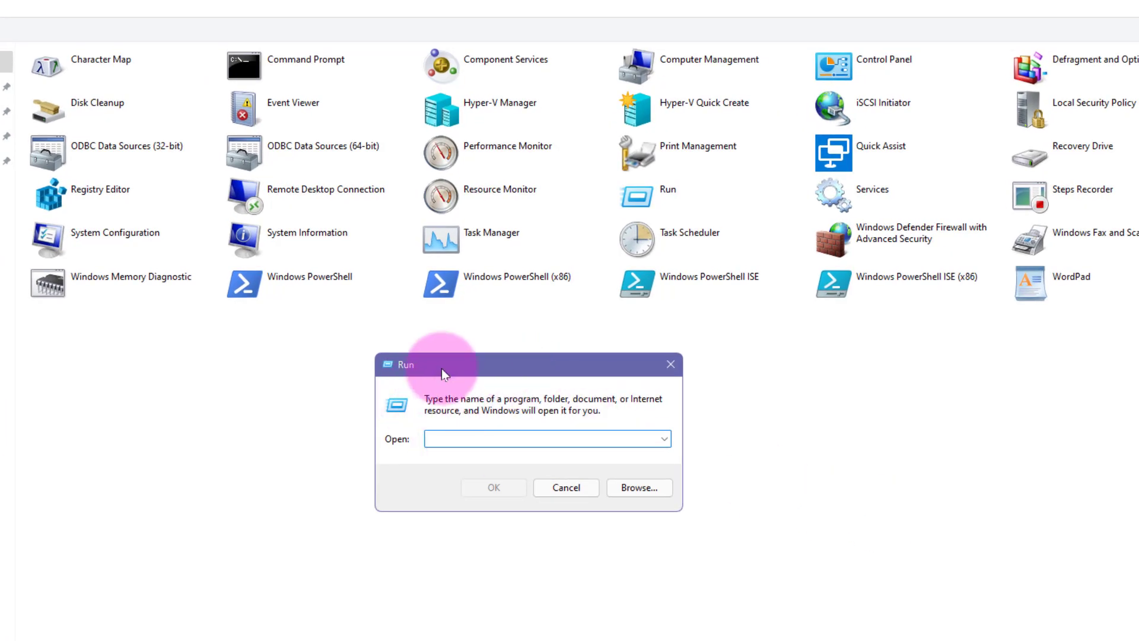
{"action": "key", "text": "super+s"}
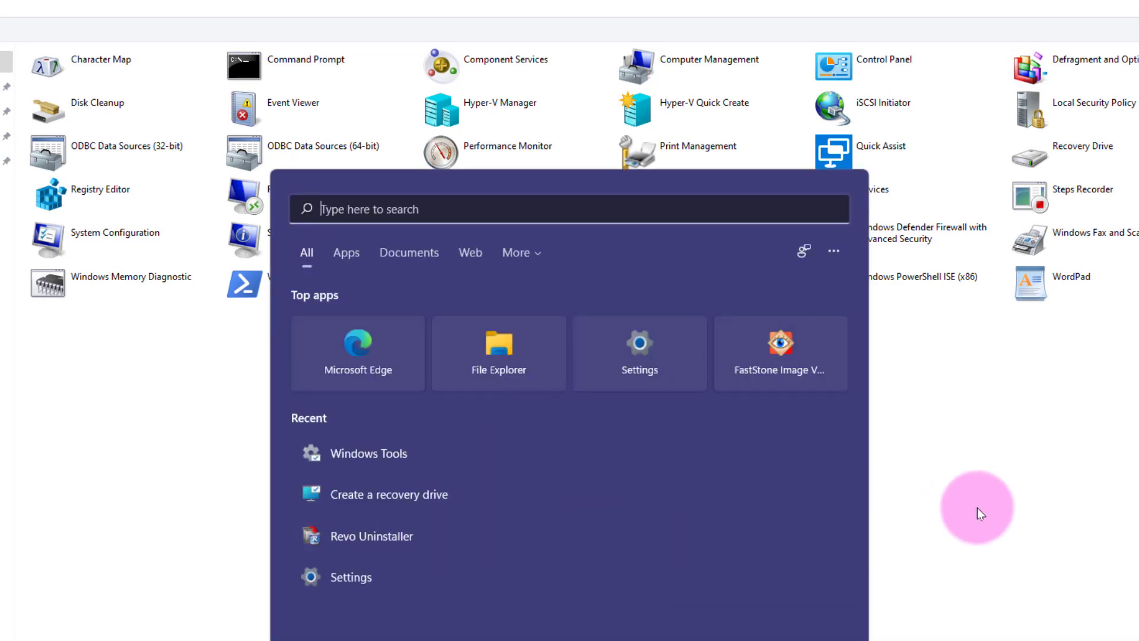
{"action": "left_click", "coordinate": [977, 507]}
{"action": "key", "text": "Return"}
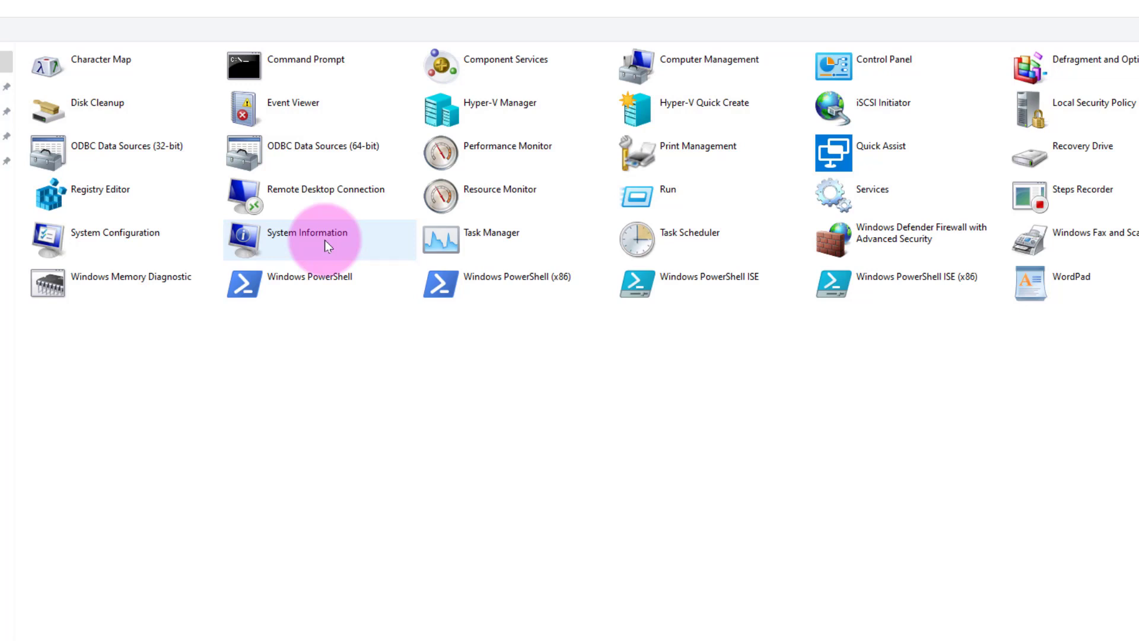
Step: Open System Information, inspect the System Model and Installed Physical Memory (RAM) entries, and close it
{"action": "double_click", "coordinate": [325, 240]}
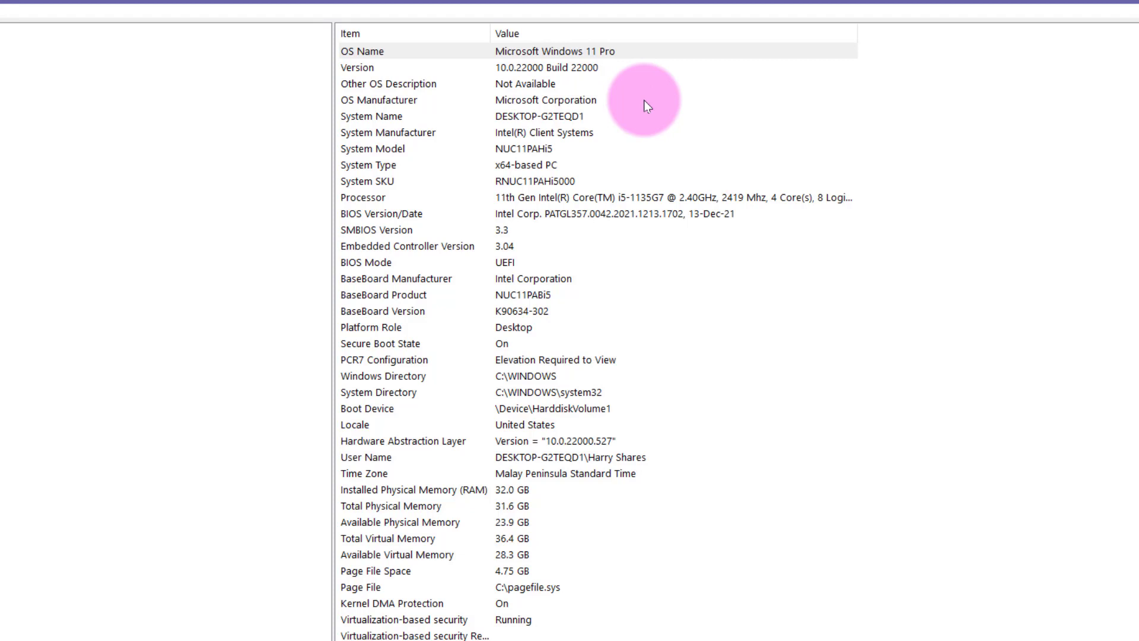
{"action": "left_click", "coordinate": [632, 150]}
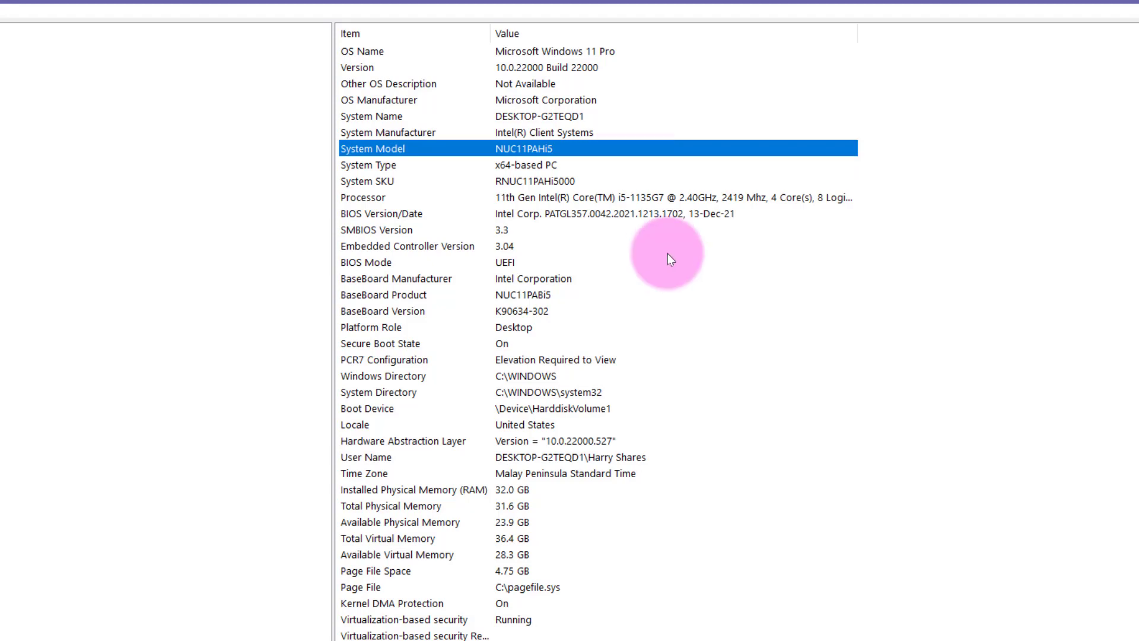
{"action": "scroll", "coordinate": [670, 254], "scroll_direction": "down", "scroll_amount": 1}
{"action": "left_click", "coordinate": [429, 442]}
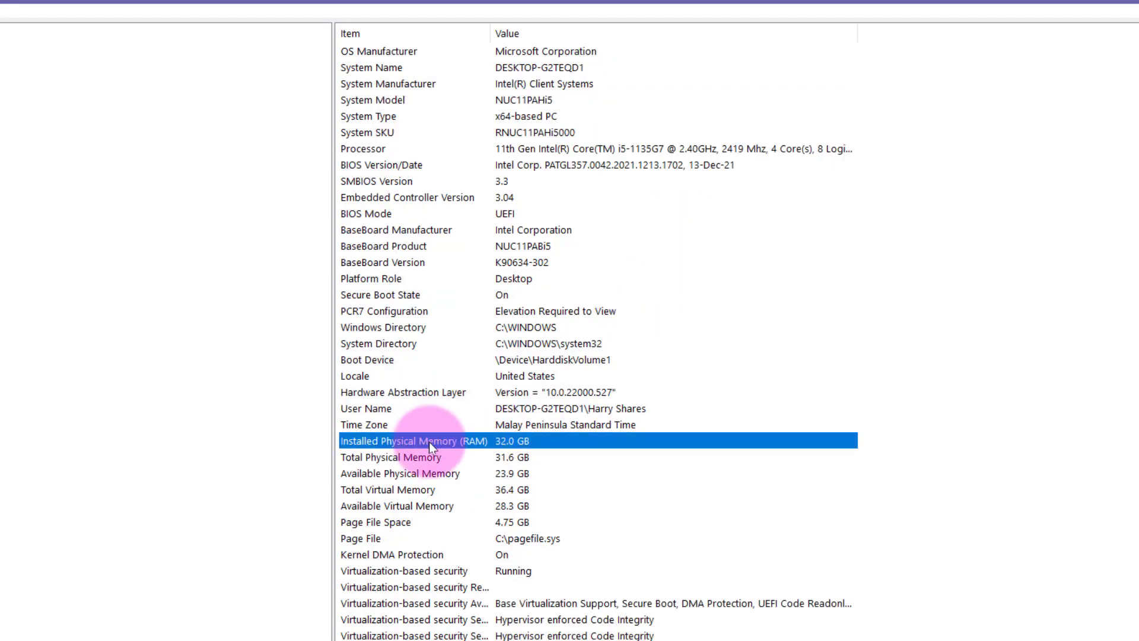
{"action": "scroll", "coordinate": [752, 410], "scroll_direction": "down", "scroll_amount": 1}
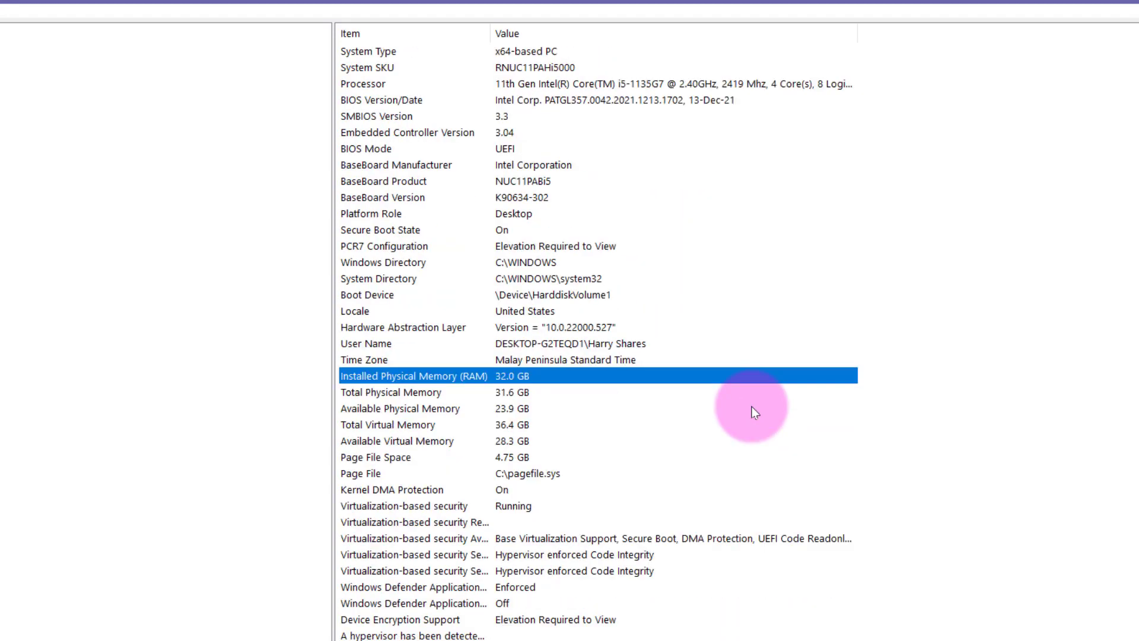
{"action": "left_click", "coordinate": [1130, 24]}
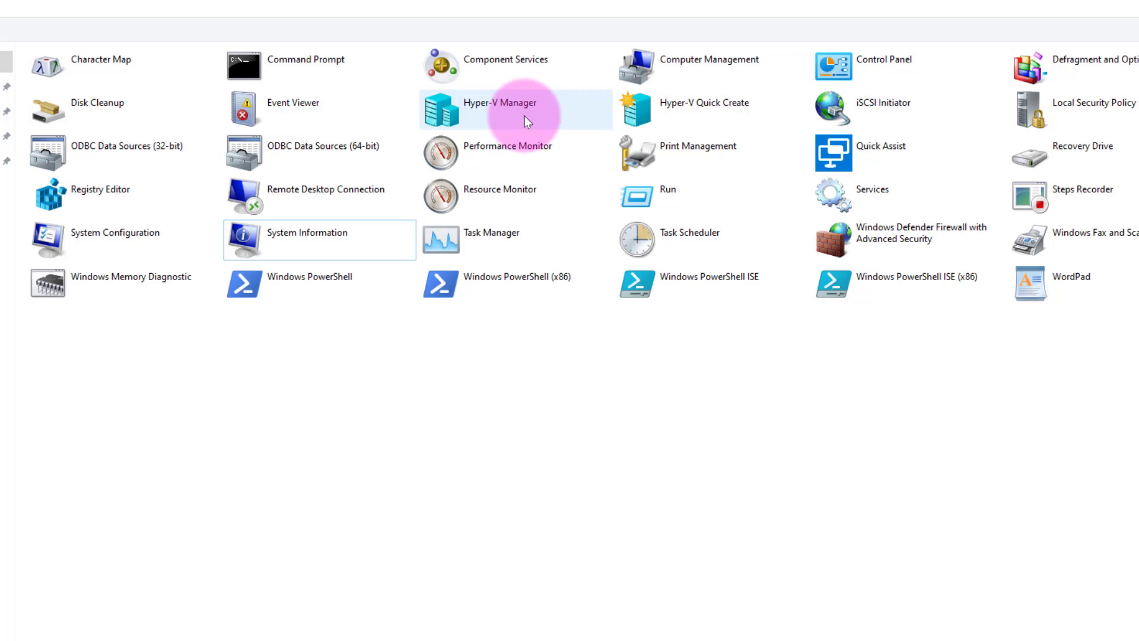
Step: Open Hyper-V Manager, connect to the Windows10 Pro virtual machine, start it and enlarge its connection window
{"action": "double_click", "coordinate": [524, 115]}
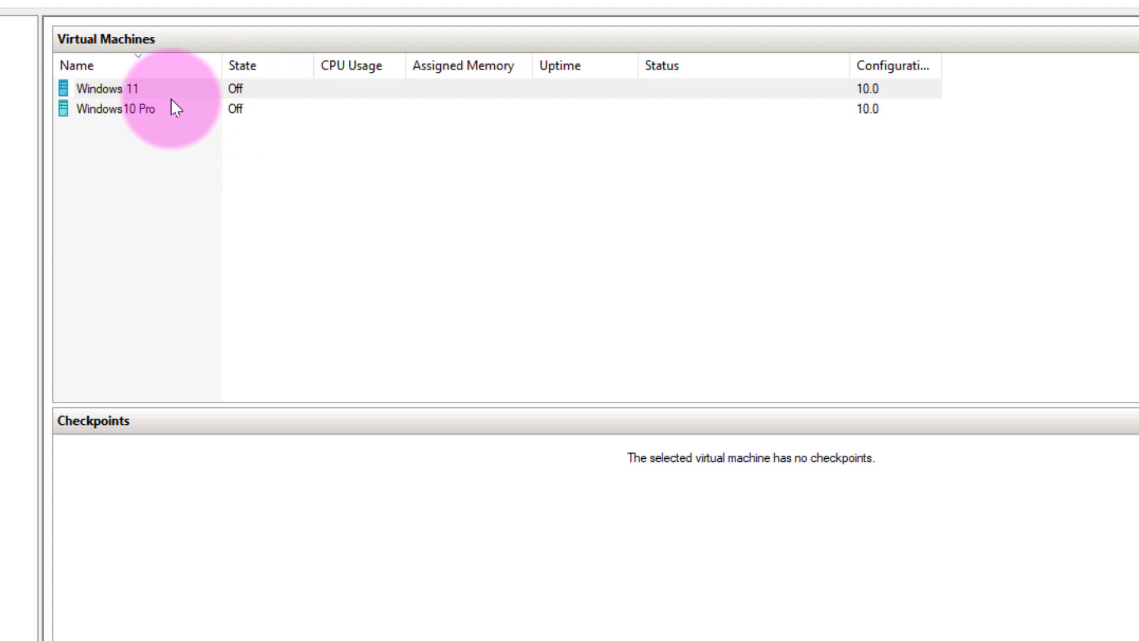
{"action": "left_click", "coordinate": [152, 117]}
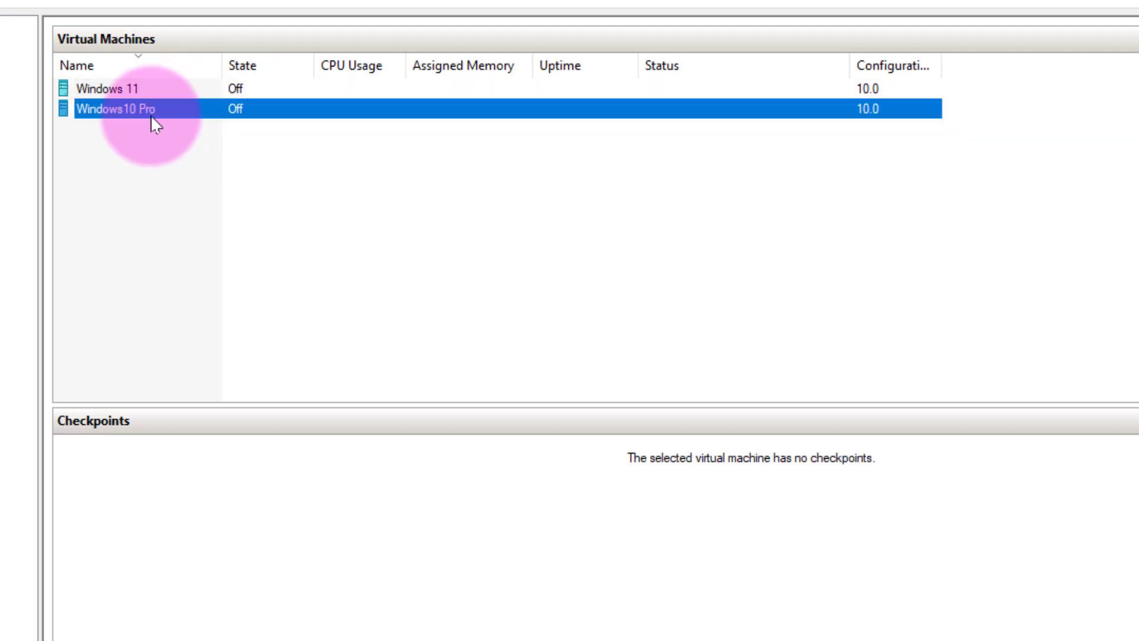
{"action": "right_click", "coordinate": [151, 116]}
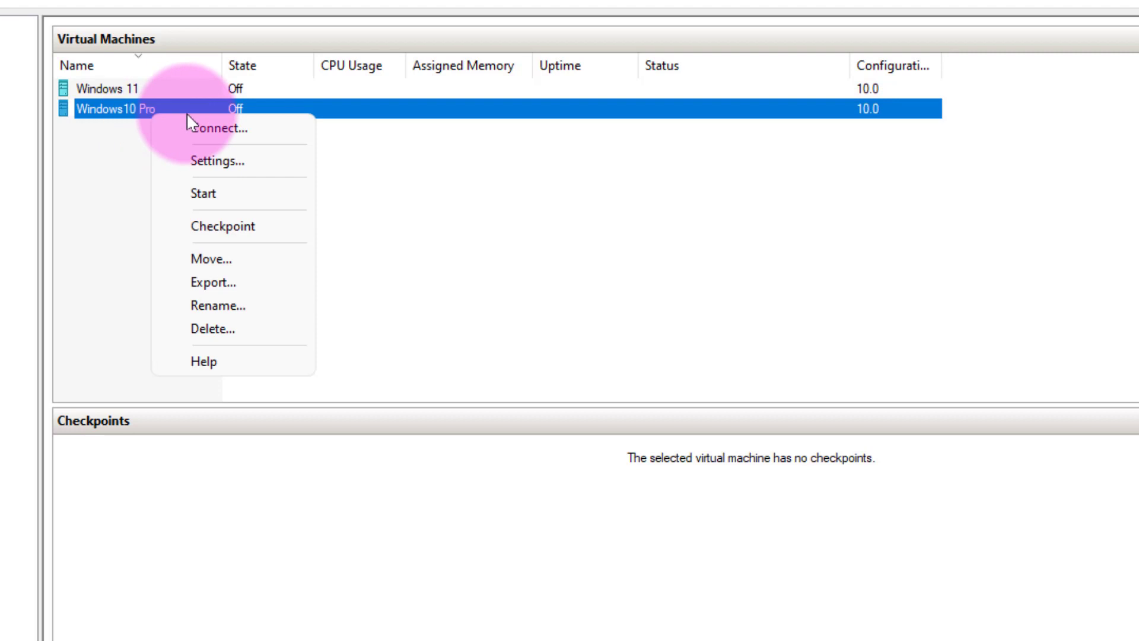
{"action": "left_click", "coordinate": [207, 127]}
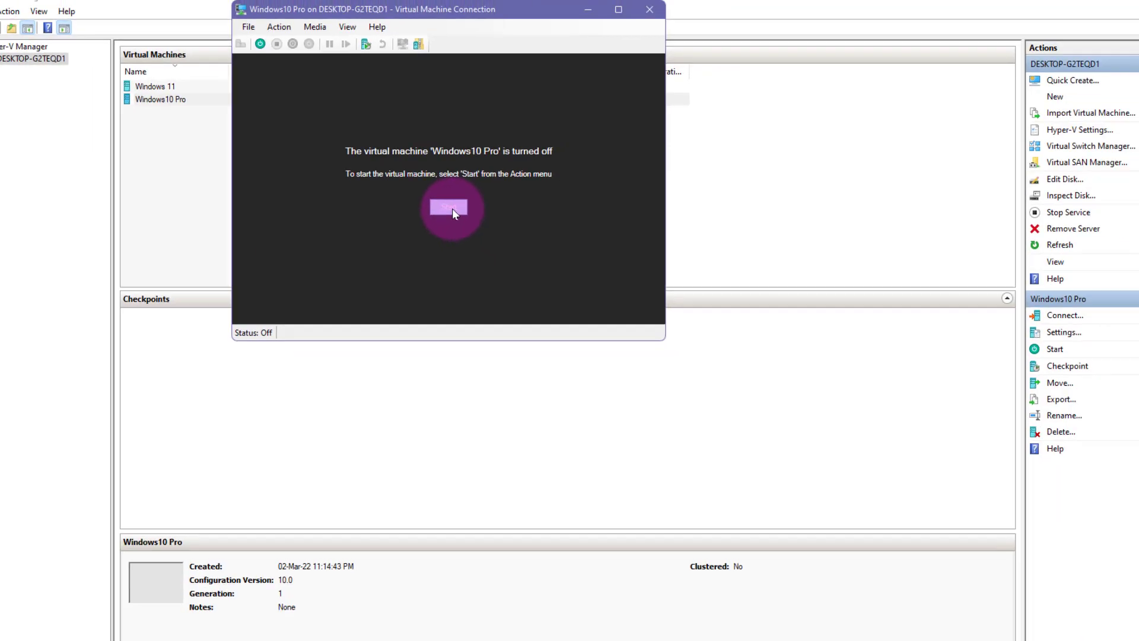
{"action": "left_click", "coordinate": [449, 207]}
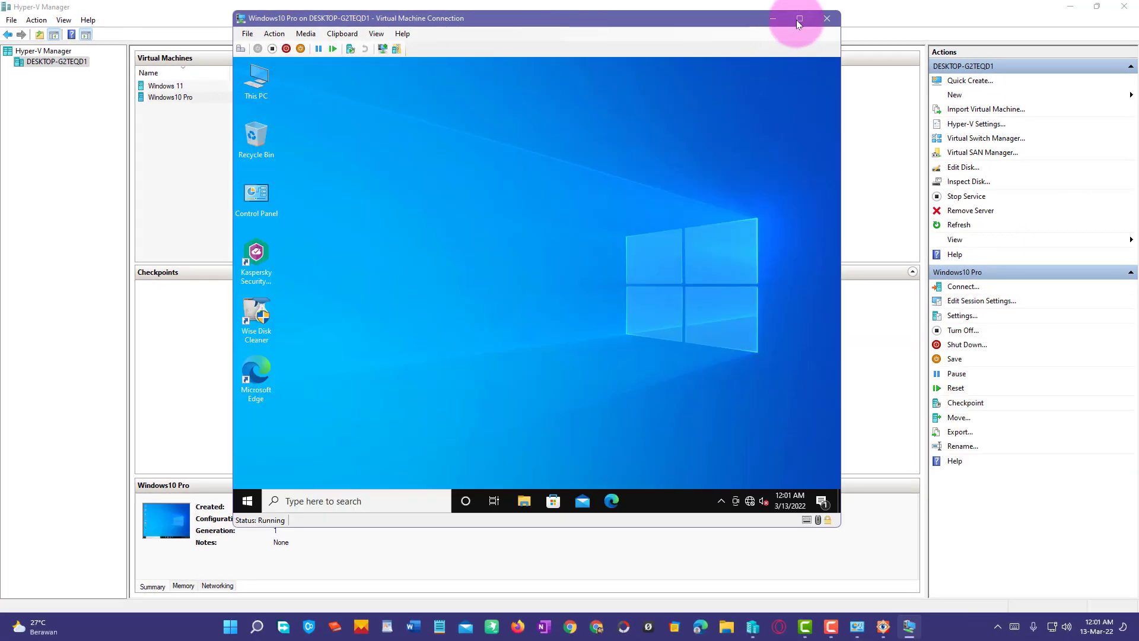
{"action": "left_click", "coordinate": [799, 20]}
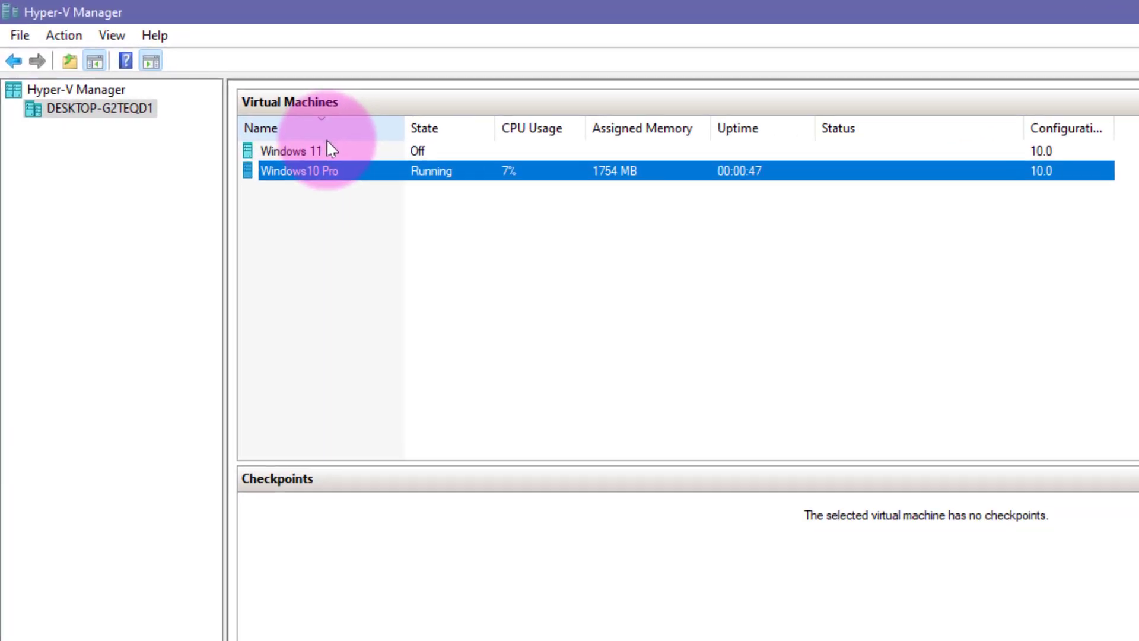
Step: Turn off the Windows10 Pro virtual machine, then close its connection window and Hyper-V Manager
{"action": "left_click", "coordinate": [185, 85]}
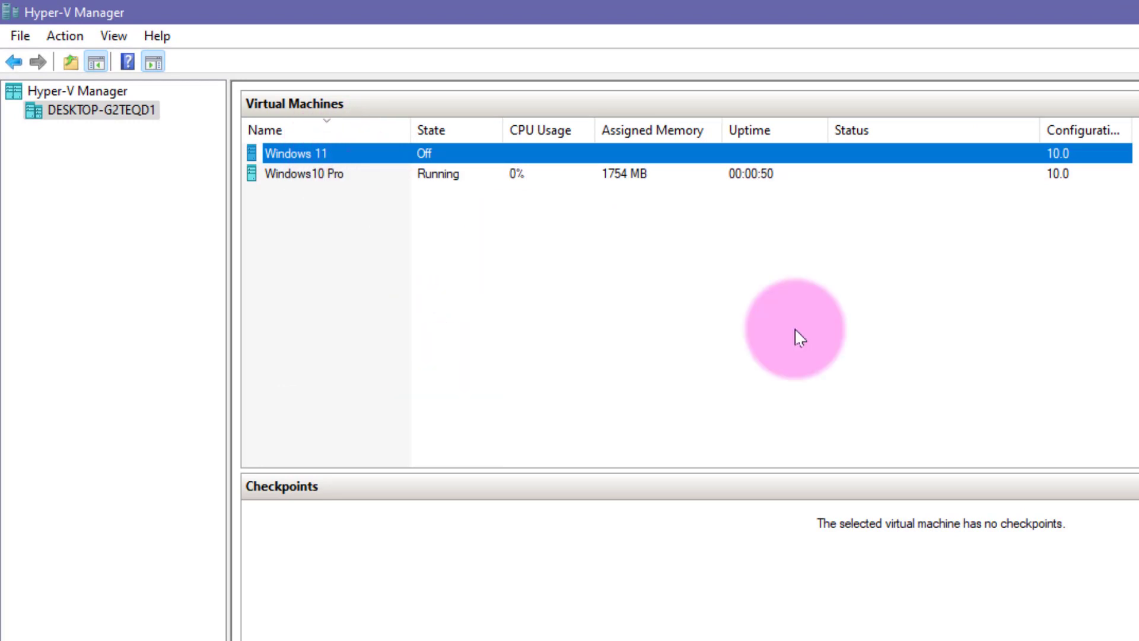
{"action": "left_click", "coordinate": [397, 176]}
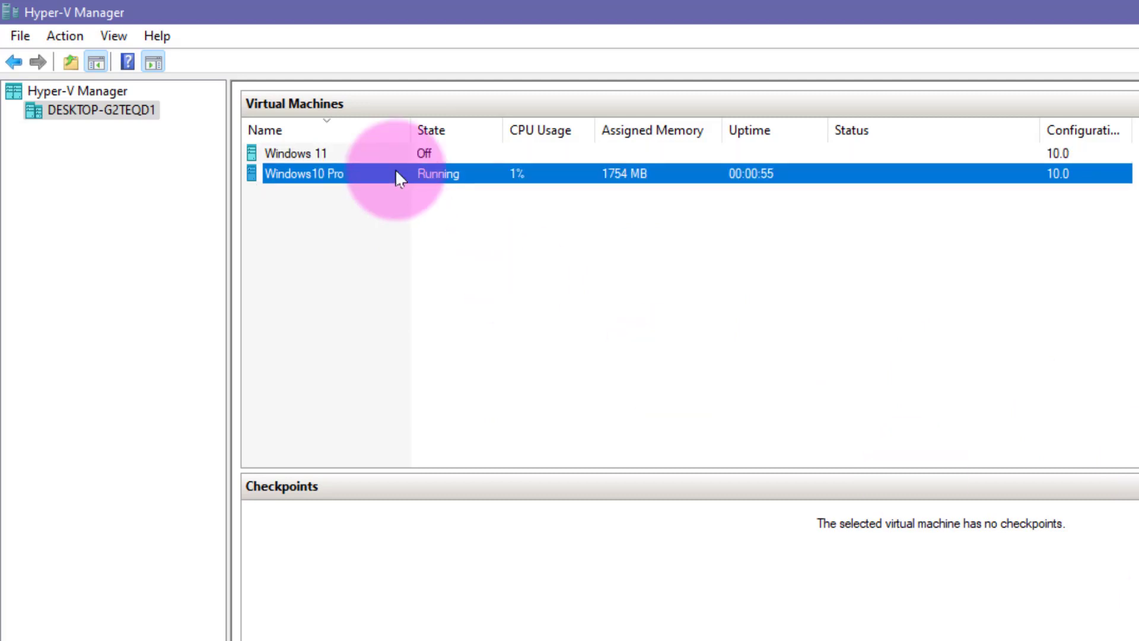
{"action": "right_click", "coordinate": [395, 172]}
{"action": "left_click", "coordinate": [1024, 259]}
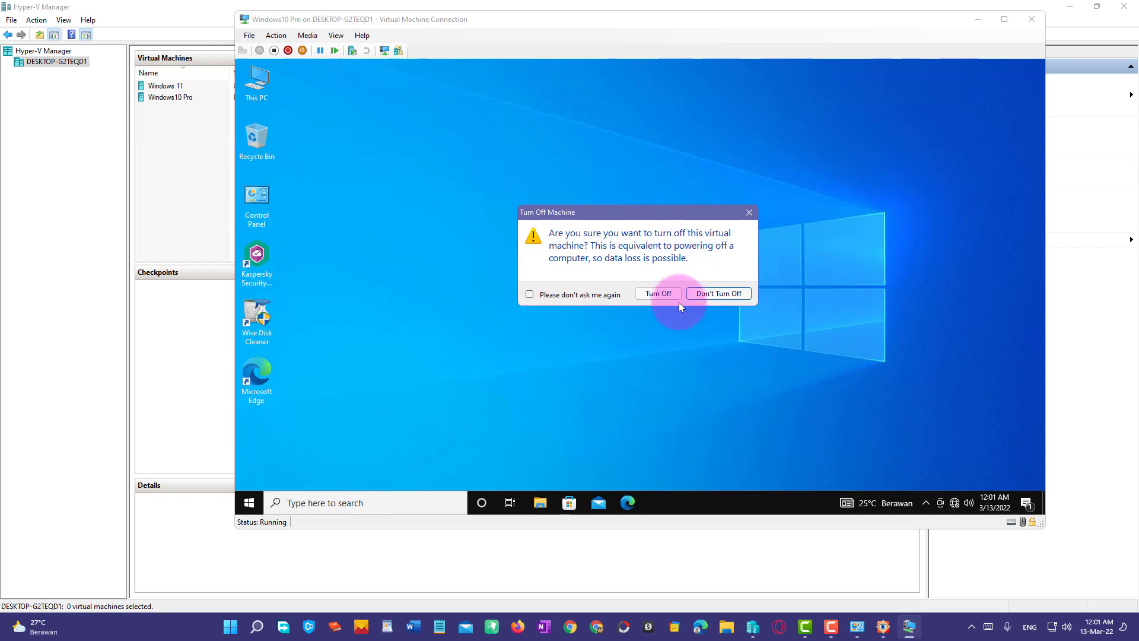
{"action": "left_click", "coordinate": [664, 294]}
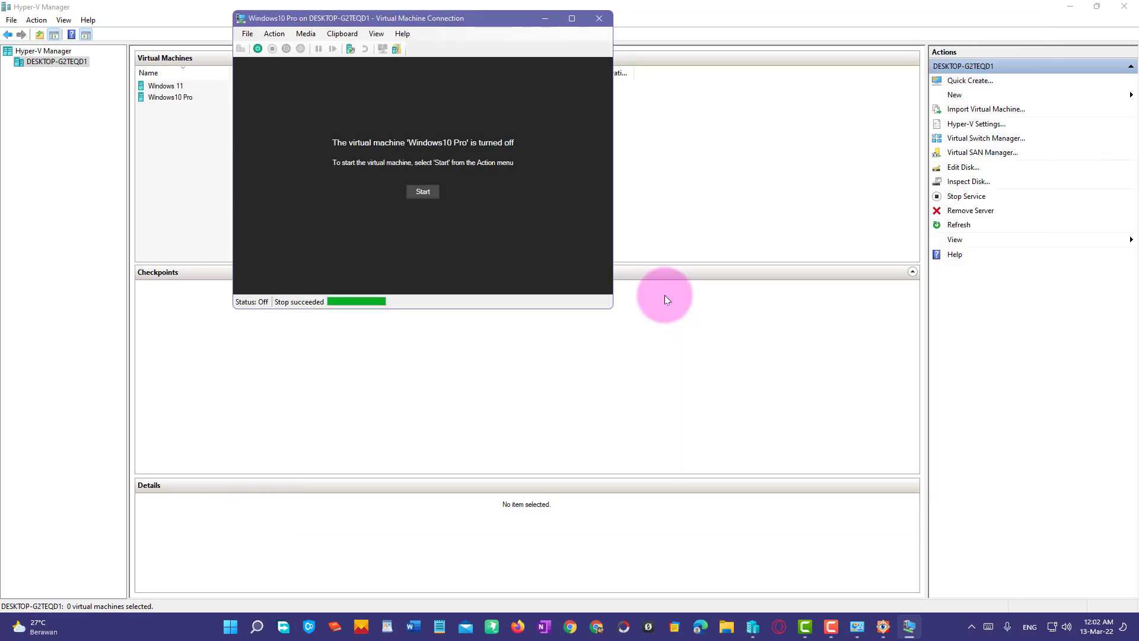
{"action": "left_click", "coordinate": [599, 19]}
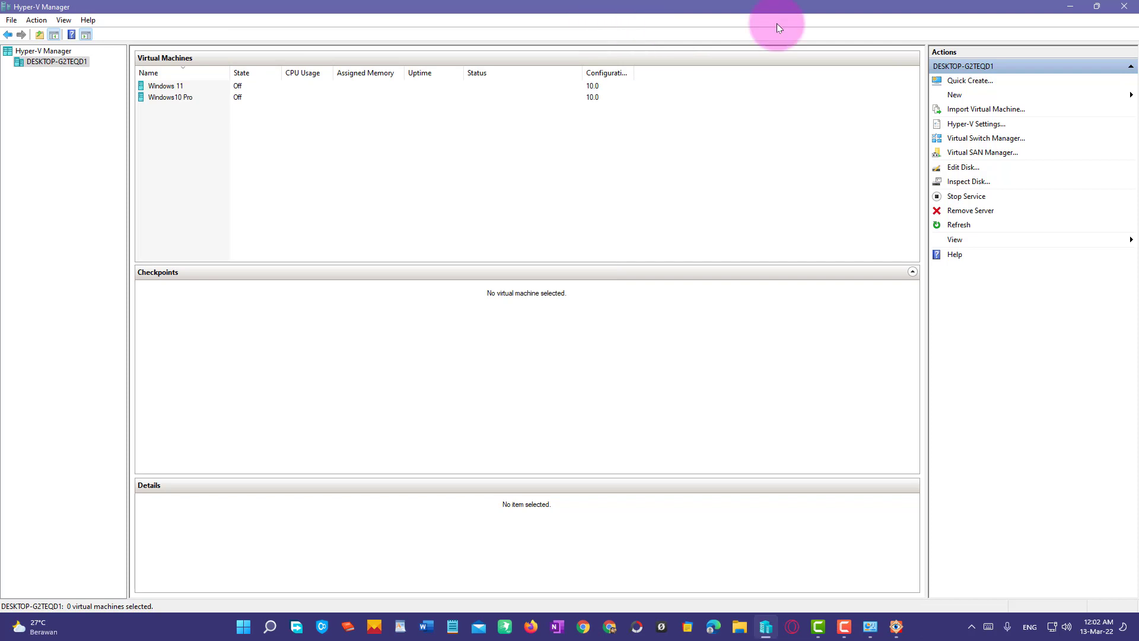
{"action": "left_click", "coordinate": [1134, 5]}
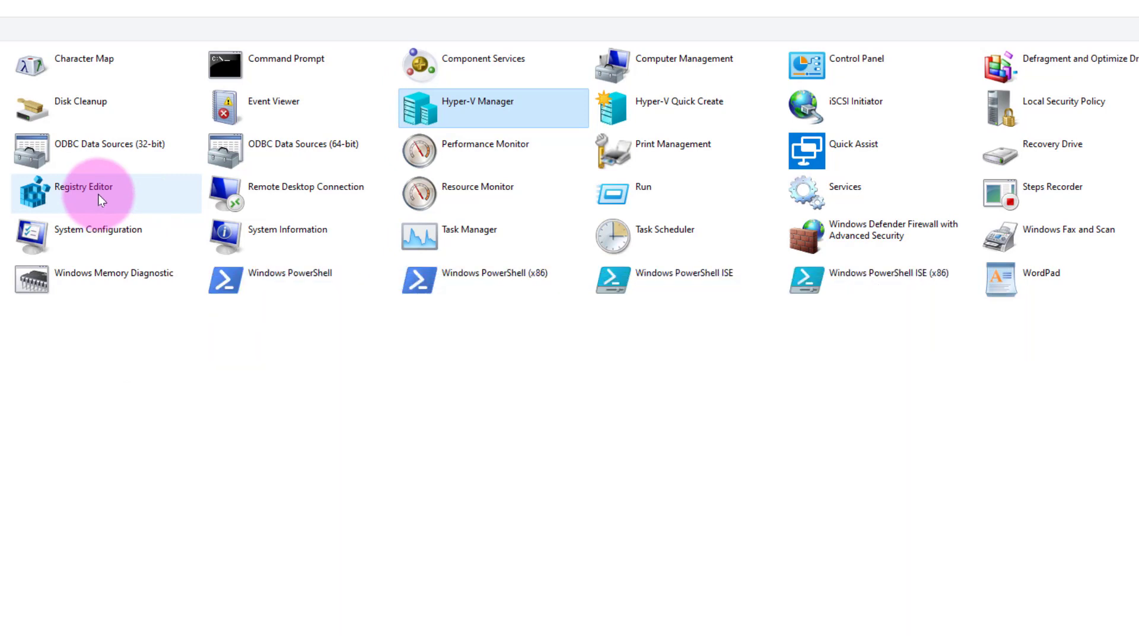
Step: Launch Registry Editor from Windows Tools
{"action": "left_click", "coordinate": [97, 190]}
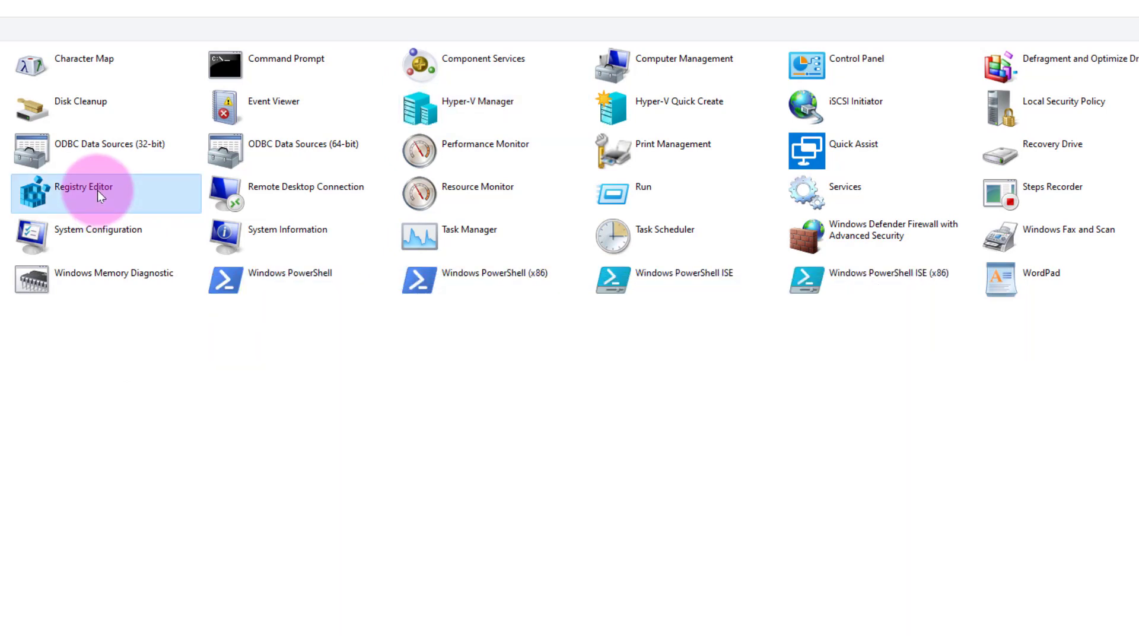
{"action": "double_click", "coordinate": [97, 190]}
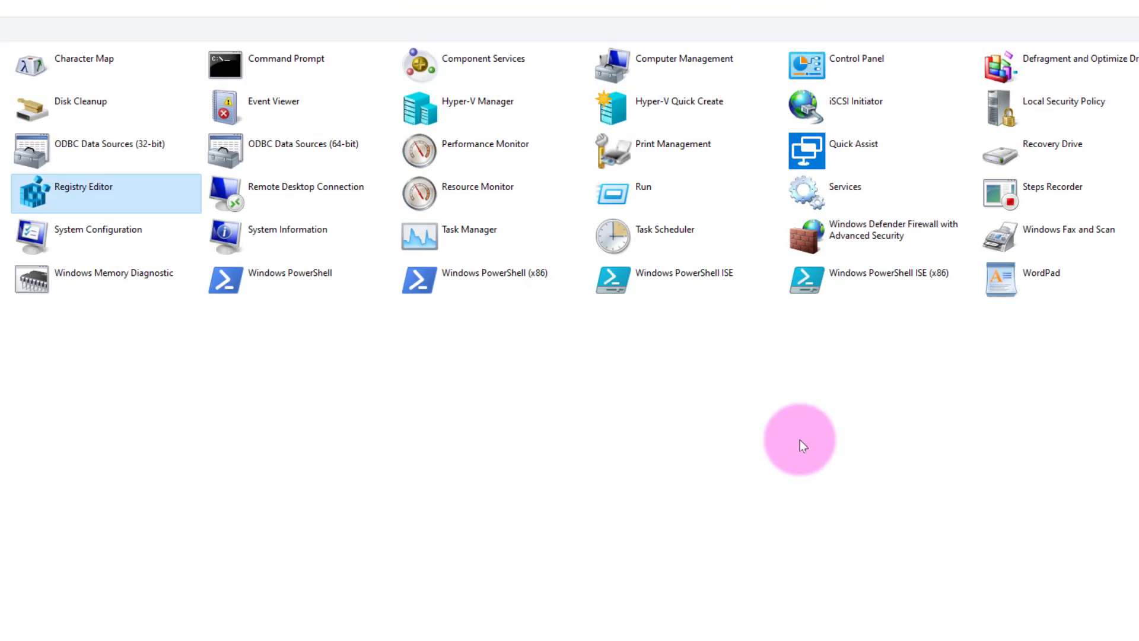
Step: Open Disk Cleanup for drive C:, extend the scan to system files and move the cleanup window to the middle of the desktop
{"action": "left_click", "coordinate": [90, 98]}
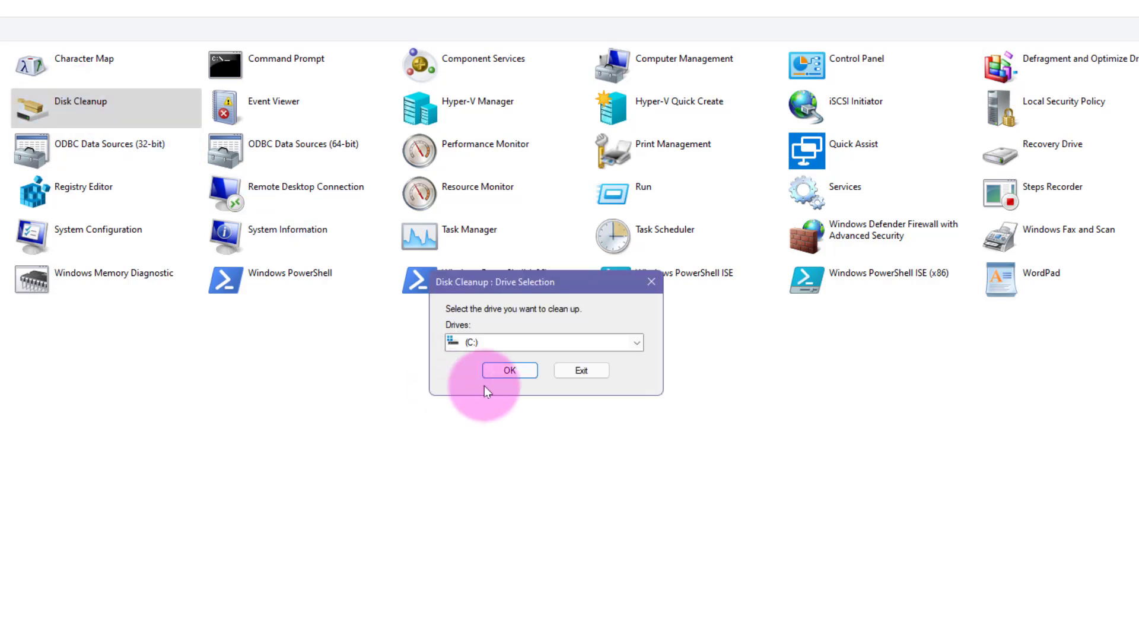
{"action": "left_click", "coordinate": [511, 374]}
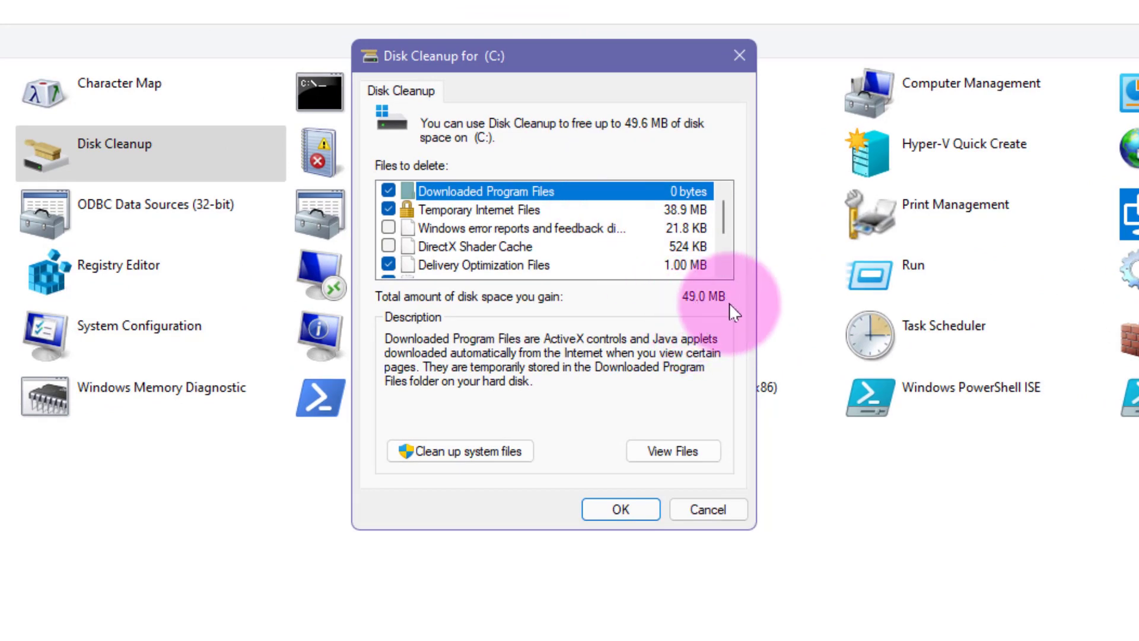
{"action": "left_click", "coordinate": [487, 452]}
{"action": "left_click", "coordinate": [696, 522]}
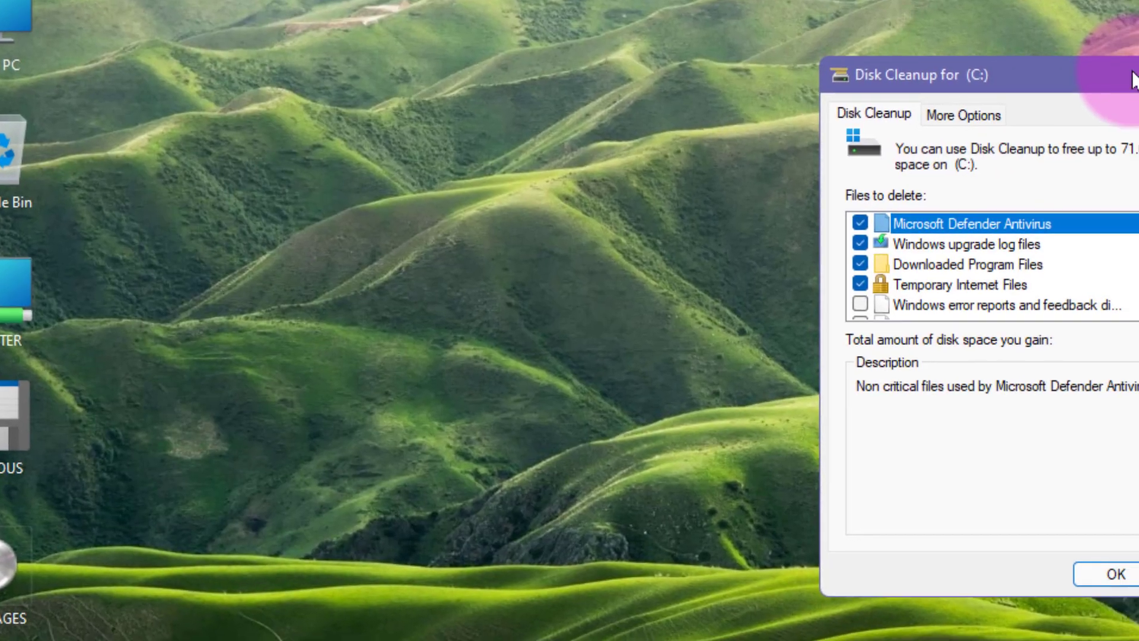
{"action": "left_click_drag", "start_coordinate": [1124, 66], "coordinate": [648, 49]}
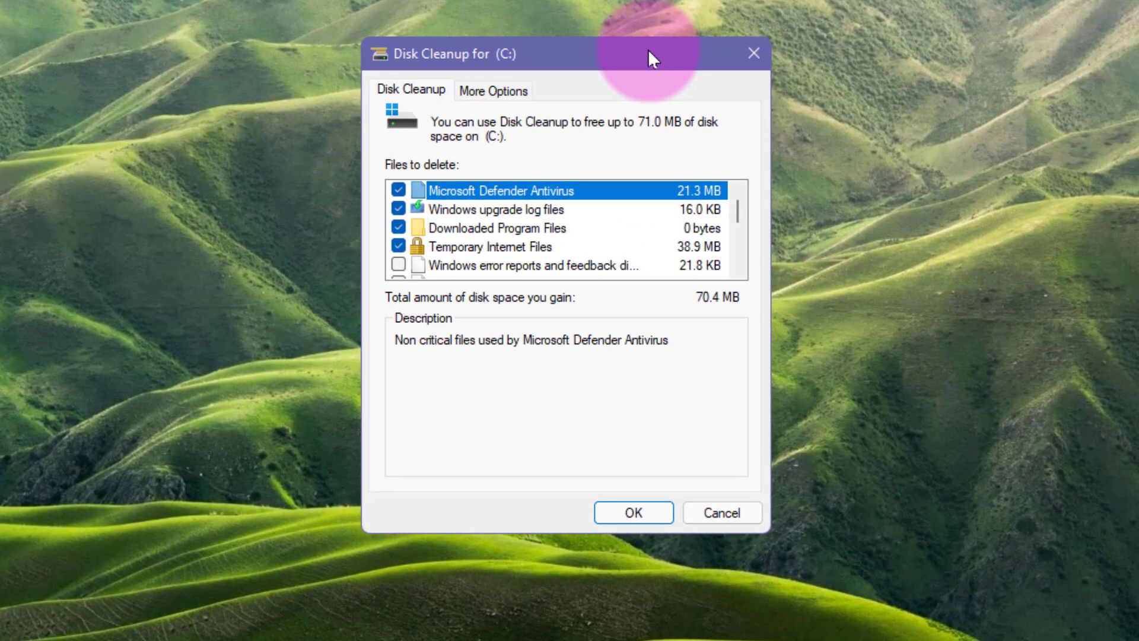